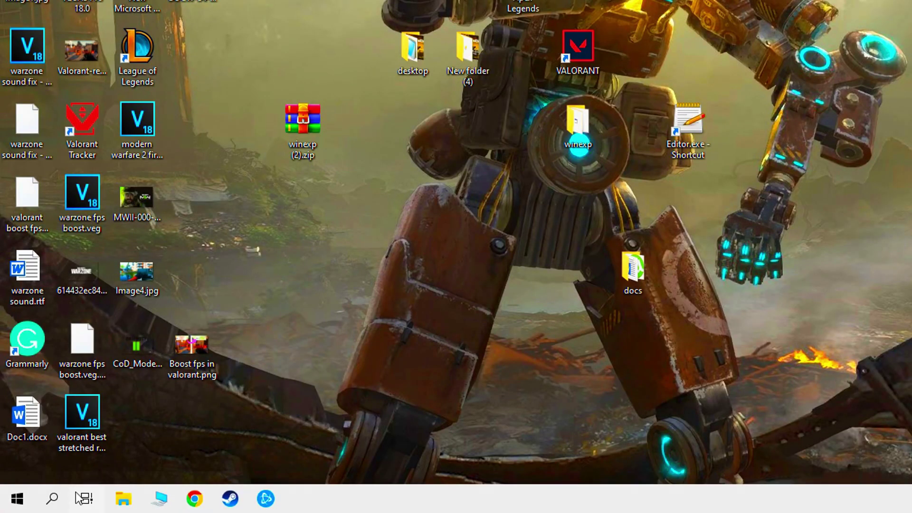
Open Command Prompt as administrator and paste the sfc /scannow command into it
left_click(53, 499)
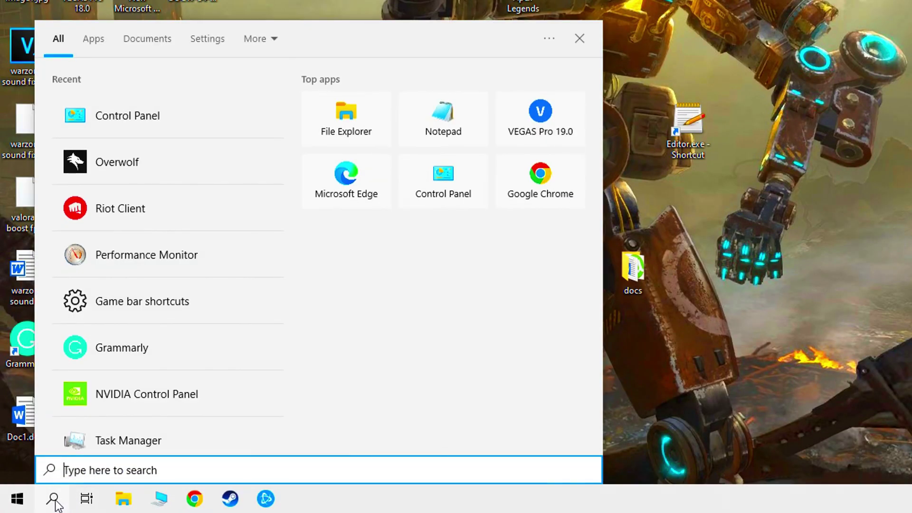
type("command")
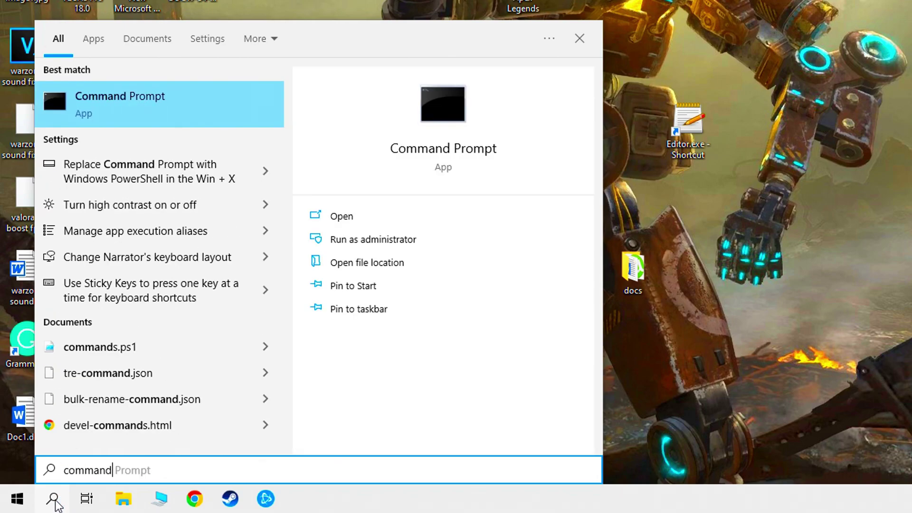
right_click(120, 98)
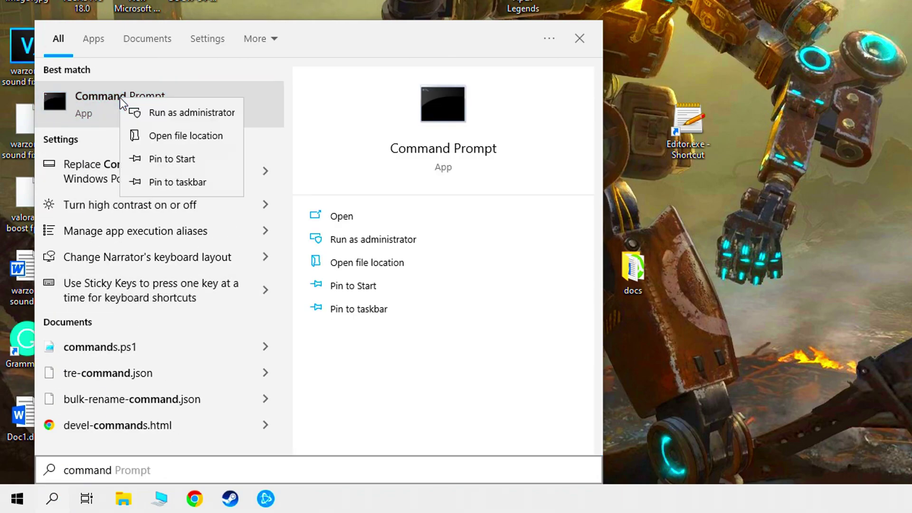
left_click(154, 112)
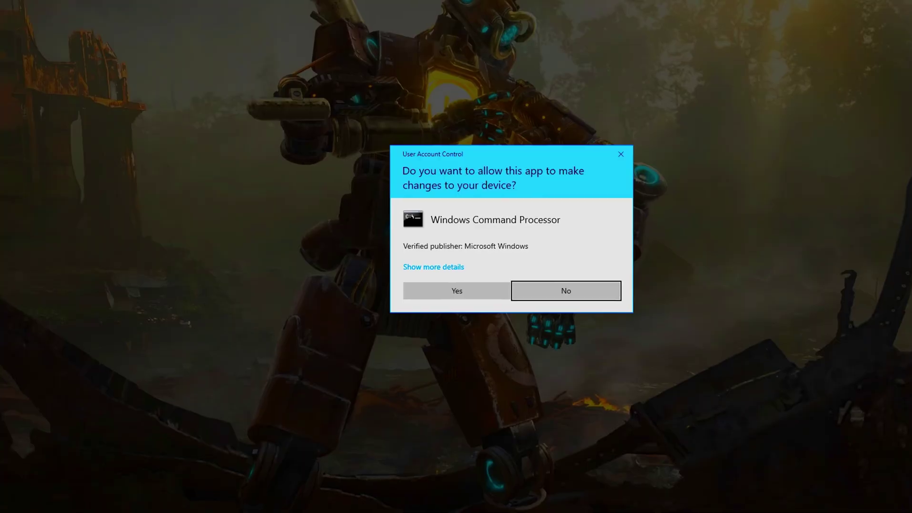
left_click(570, 356)
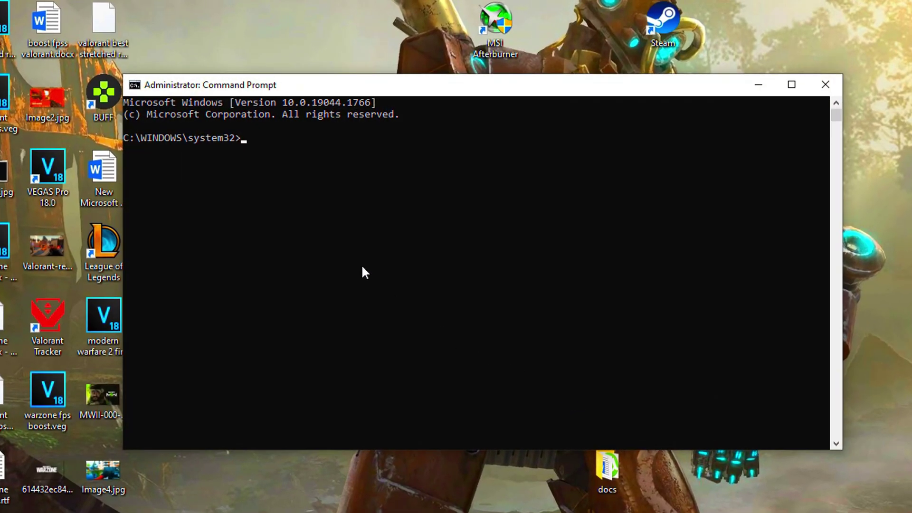
type("sfc /scannow")
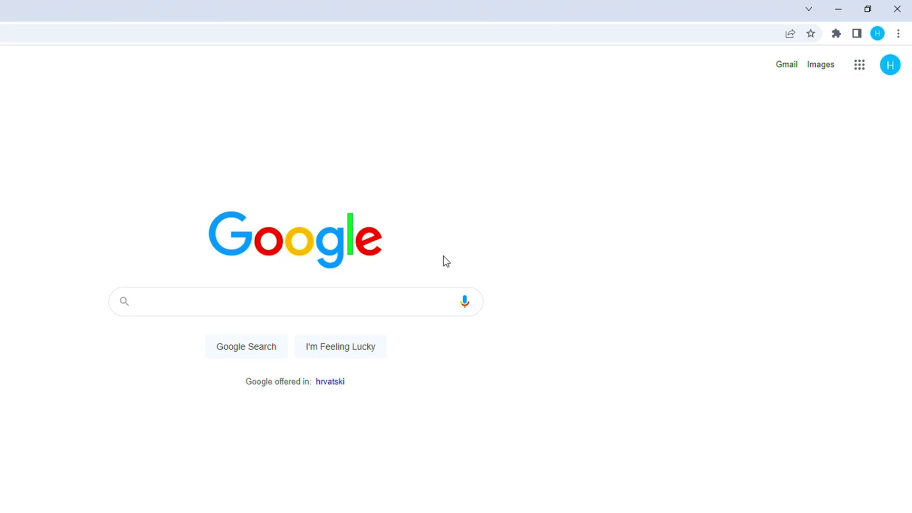
Turn off Chrome's 'Continue running background apps when Google Chrome is closed' system setting
left_click(898, 34)
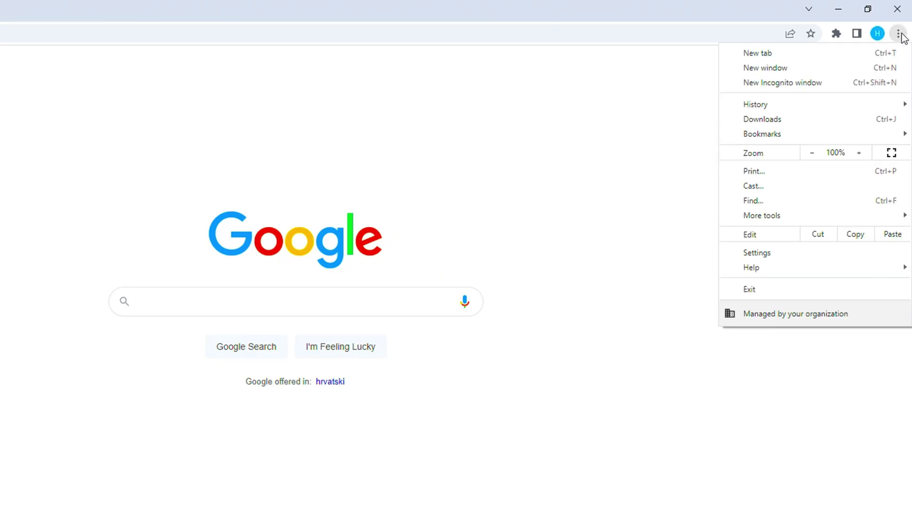
left_click(764, 253)
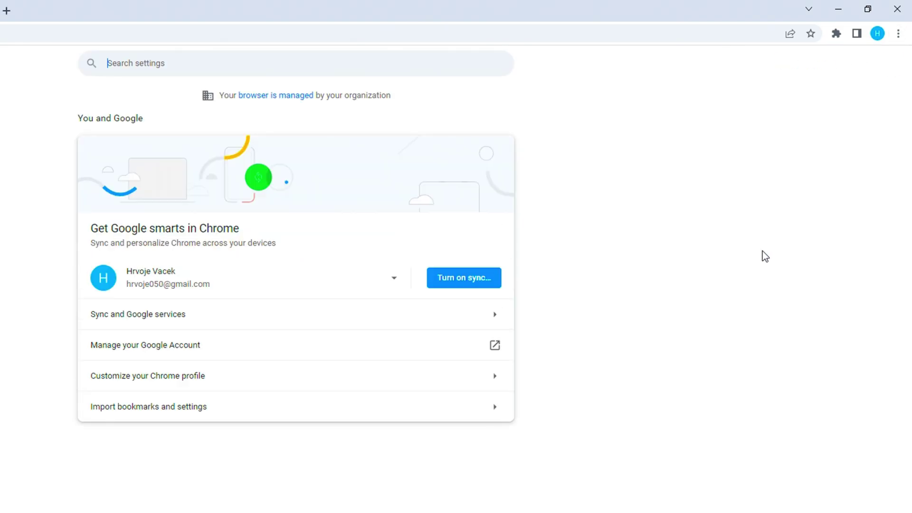
left_click(84, 350)
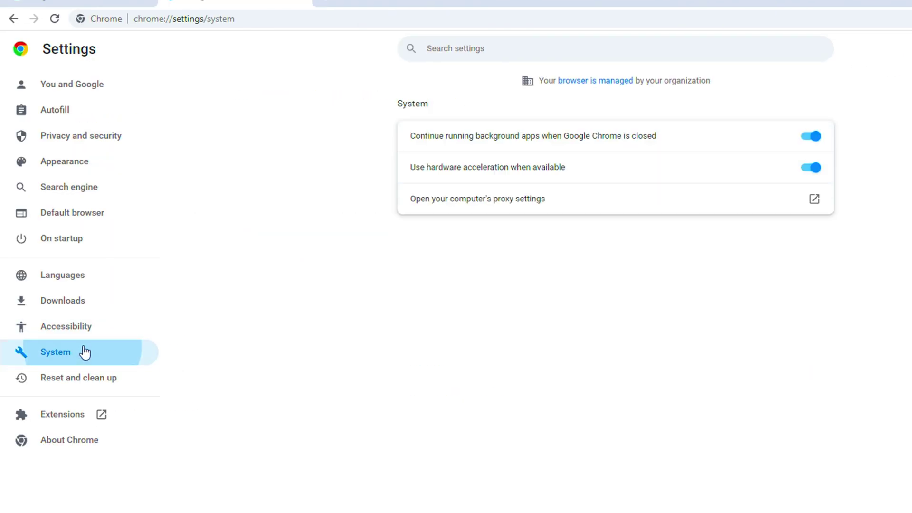
left_click(812, 137)
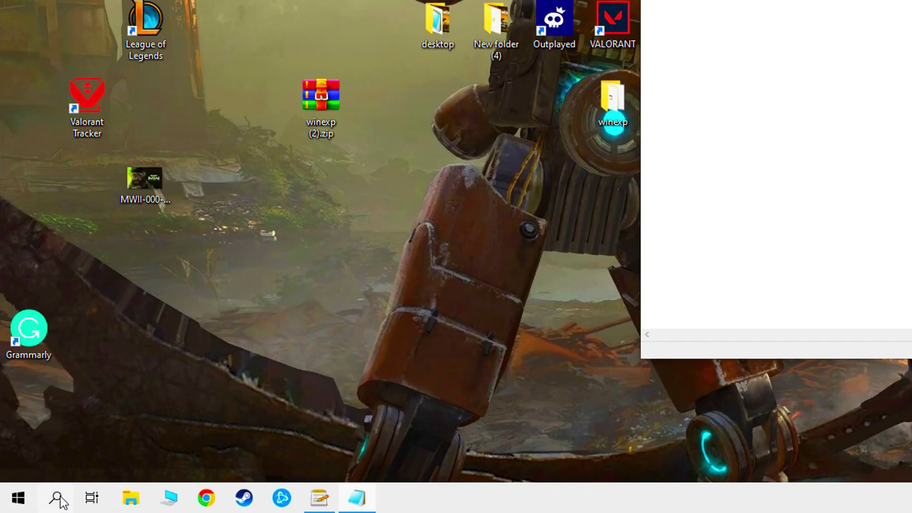
Open the Run dialog, enter regedit and launch it
left_click(58, 498)
type("run")
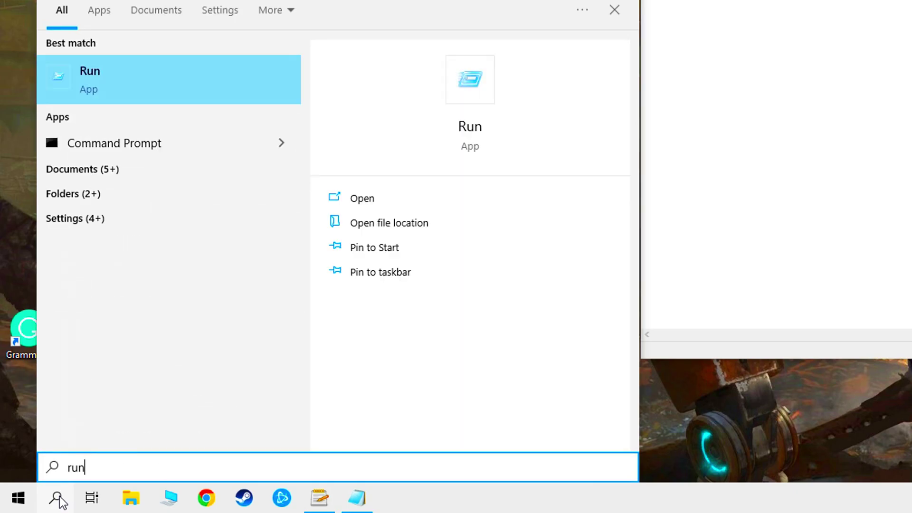
left_click(96, 79)
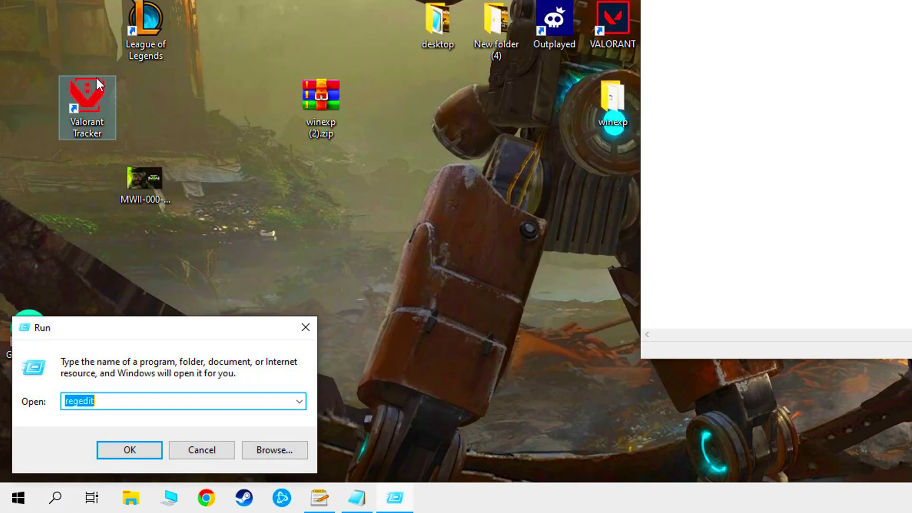
left_click(106, 401)
double_click(106, 402)
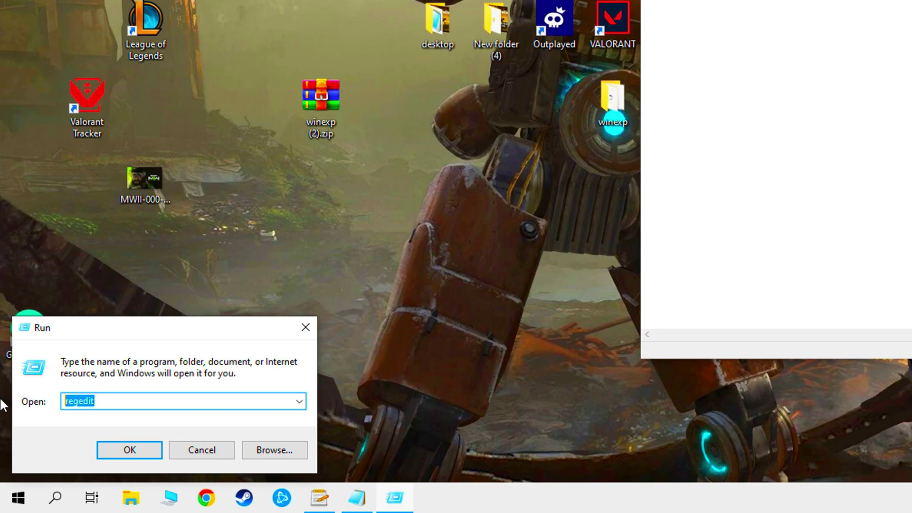
type("regedit")
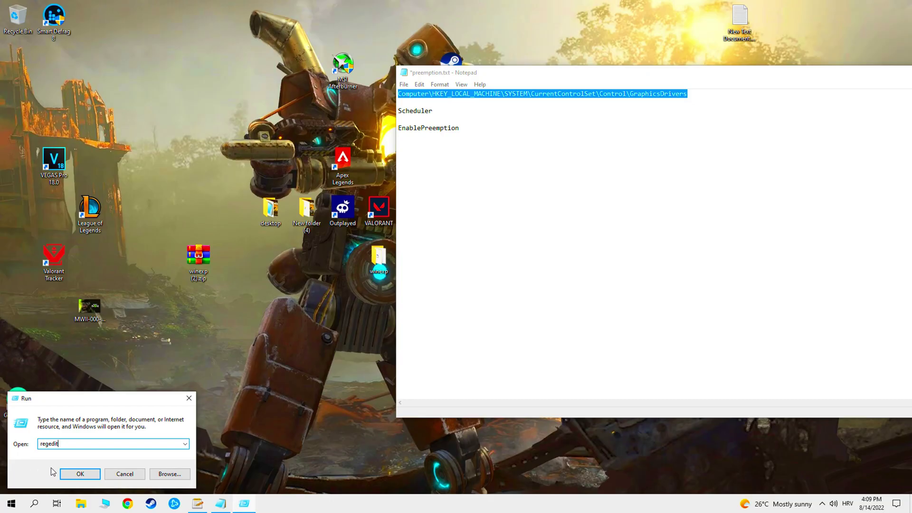
left_click(130, 450)
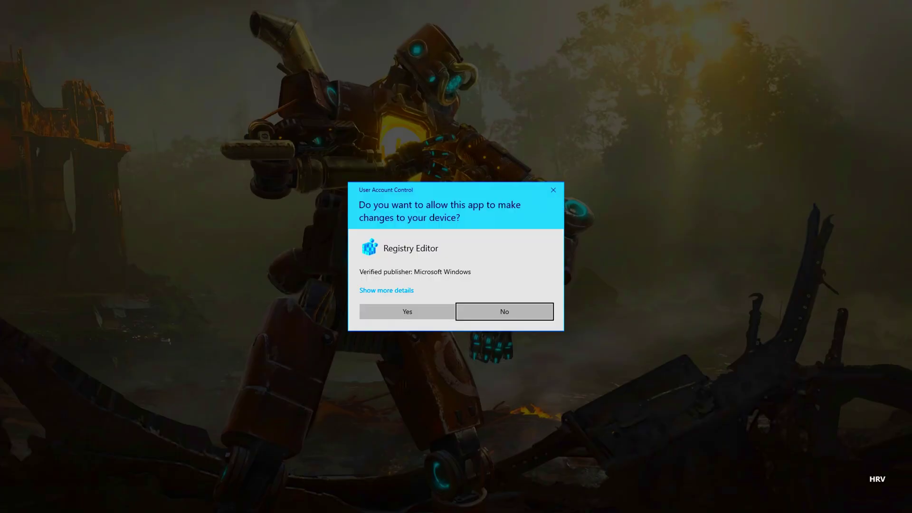
Allow Registry Editor to run and navigate to the pasted GraphicsDrivers key path
left_click(407, 311)
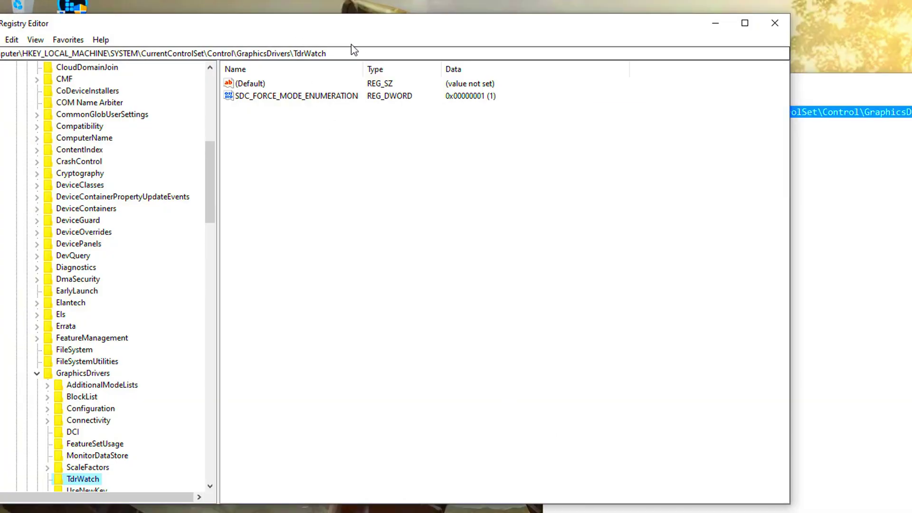
left_click(403, 56)
key("ctrl+c")
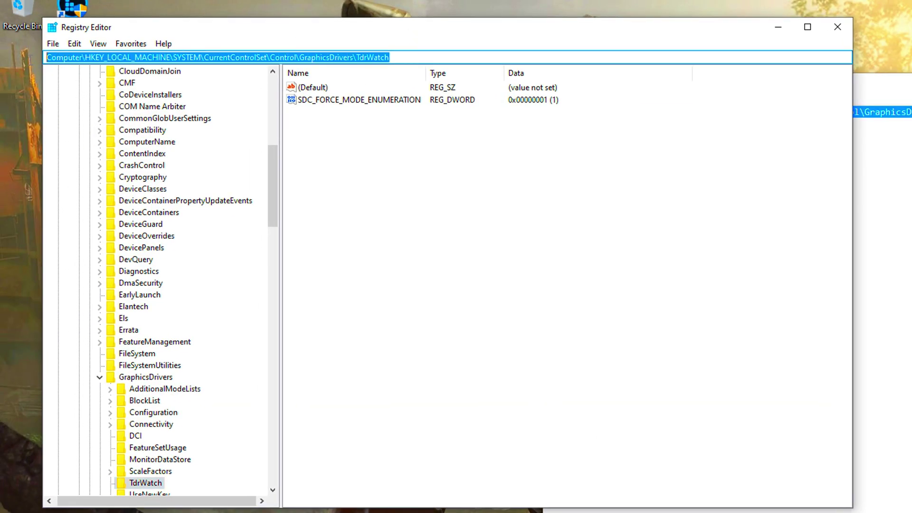
right_click(64, 57)
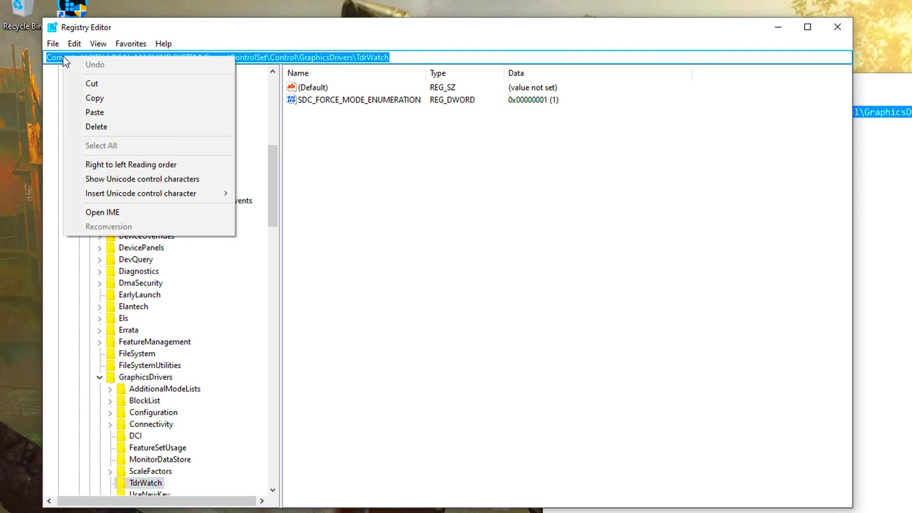
left_click(102, 113)
key("Return")
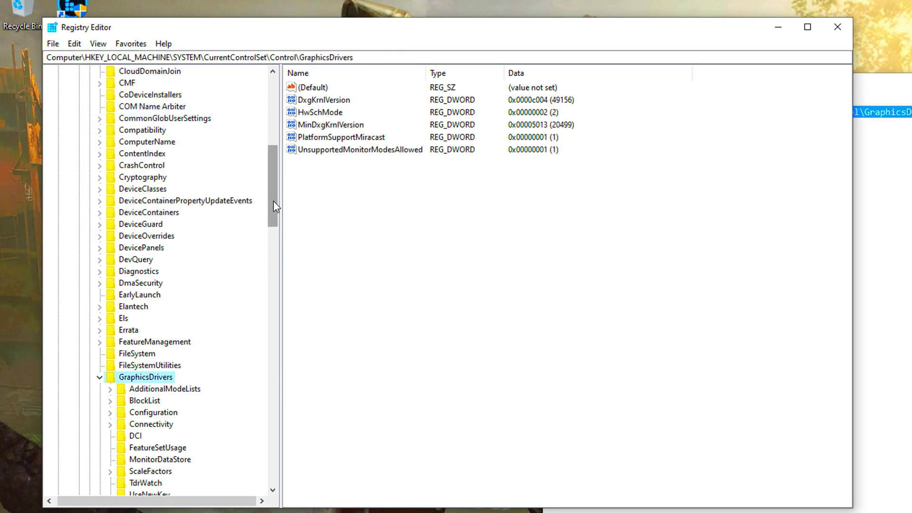
left_click_drag(273, 200, 266, 233)
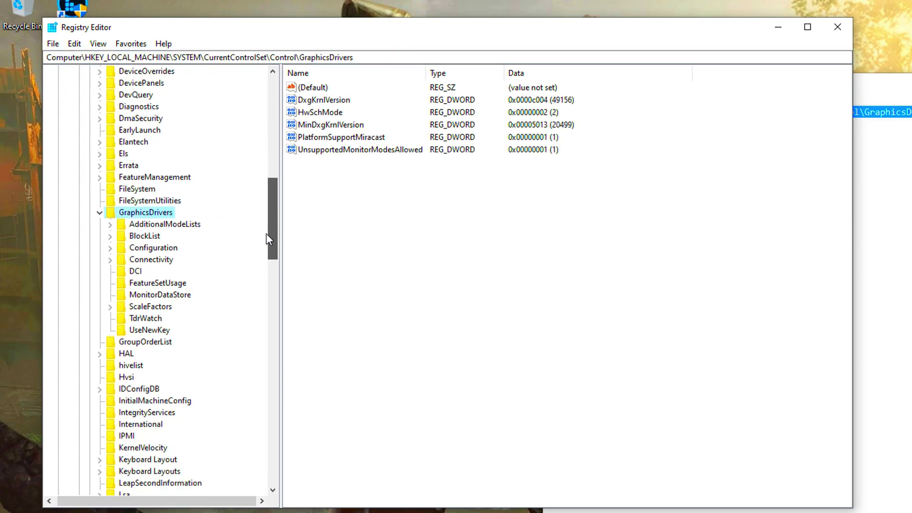
Create a new subkey under GraphicsDrivers and name it Scheduler
right_click(147, 218)
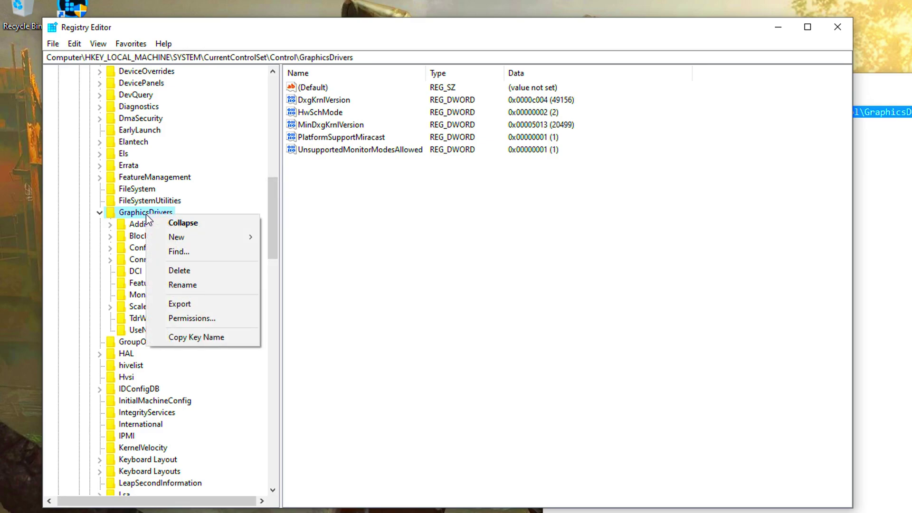
mouse_move(198, 233)
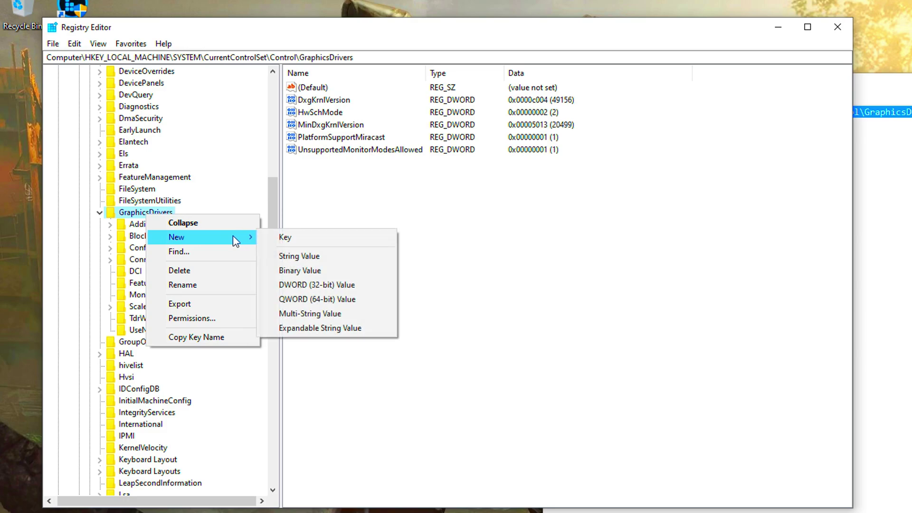
left_click(279, 236)
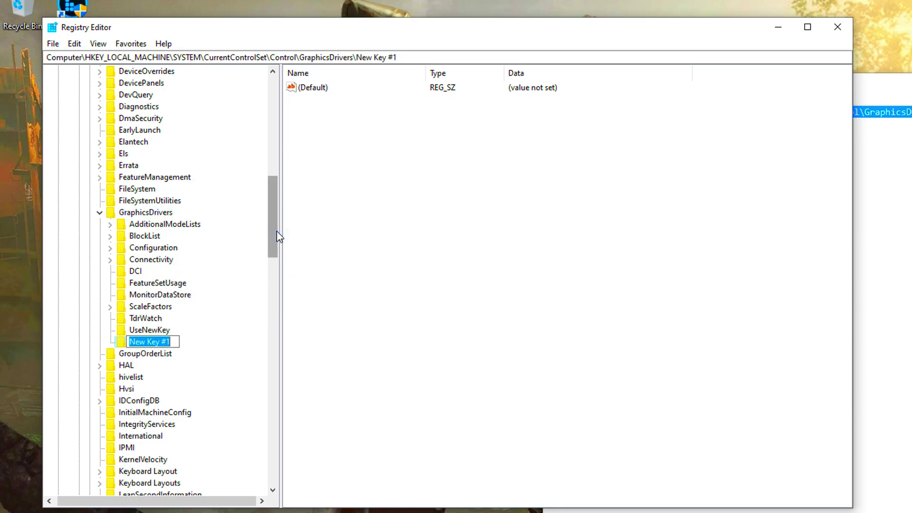
type("Sc")
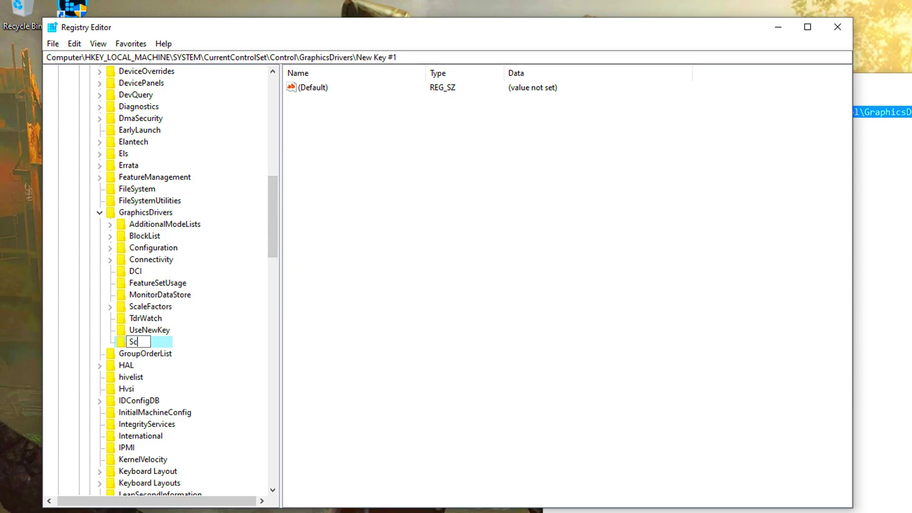
type("heduler")
left_click_drag(438, 33, 517, 66)
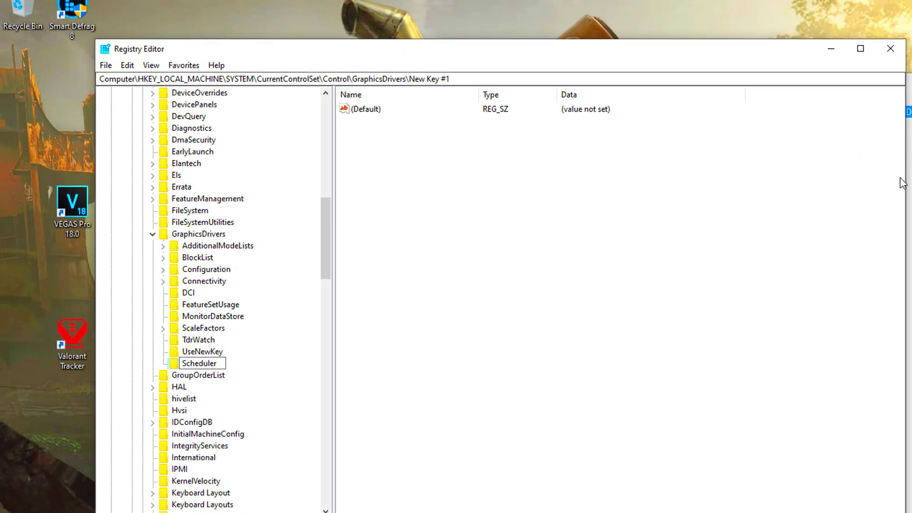
left_click_drag(905, 180, 500, 182)
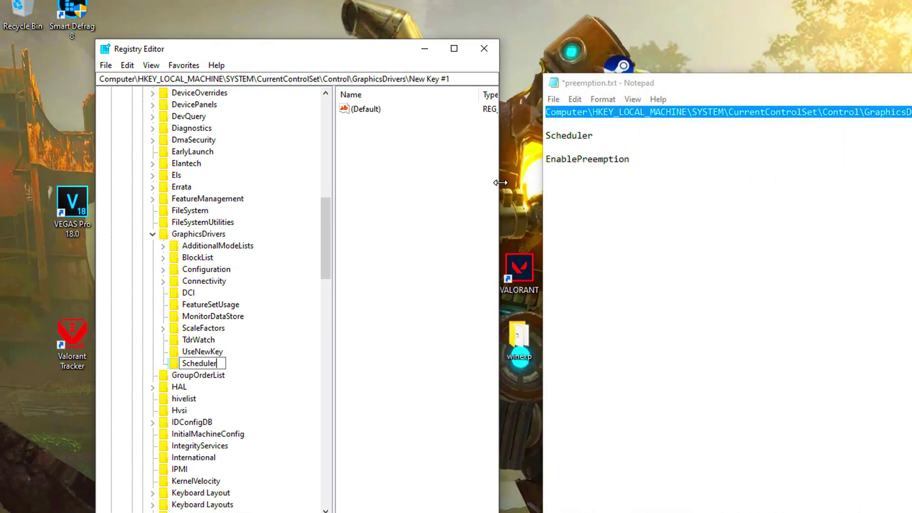
left_click(191, 355)
Add a new DWORD (32-bit) value named EnablePreemption in the Scheduler key
left_click(206, 364)
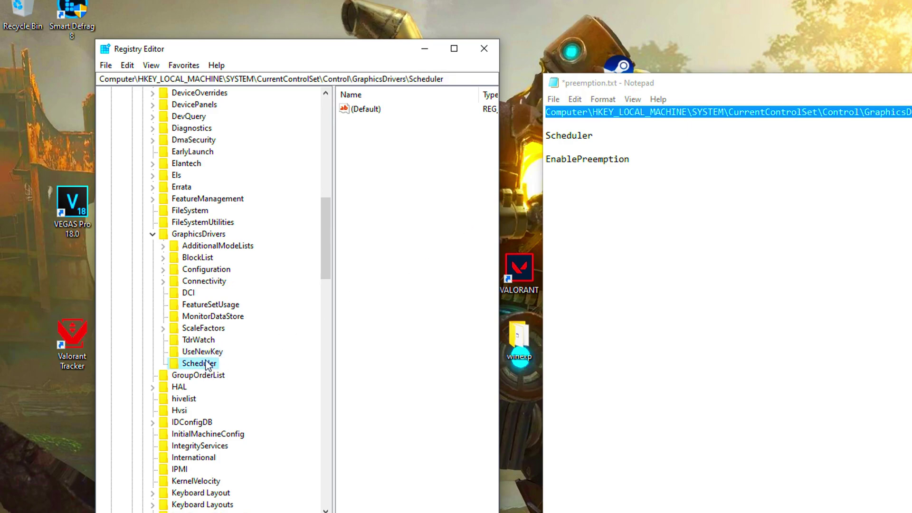
right_click(387, 145)
mouse_move(442, 150)
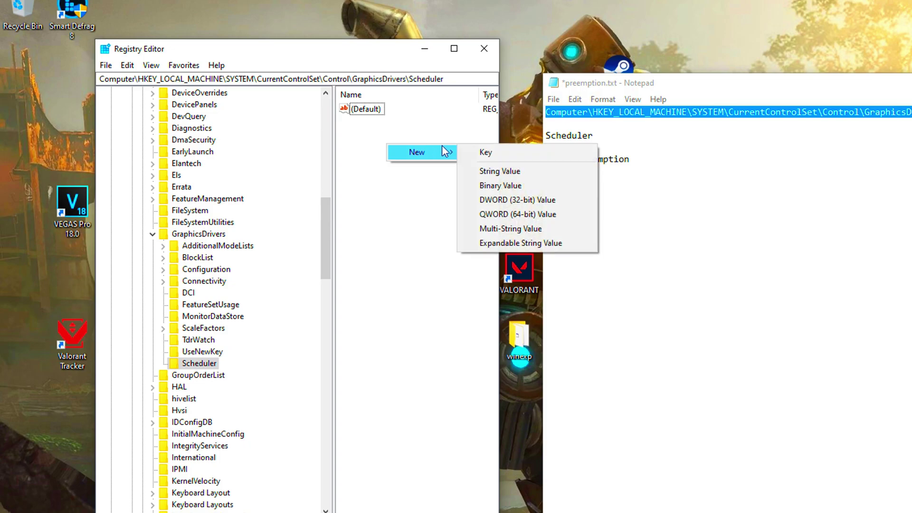
left_click(512, 201)
type("E")
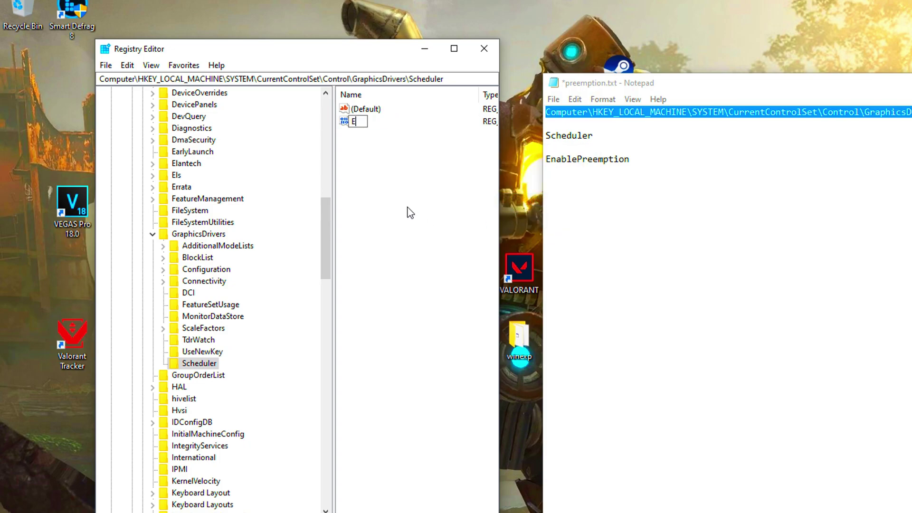
type("nablePreem")
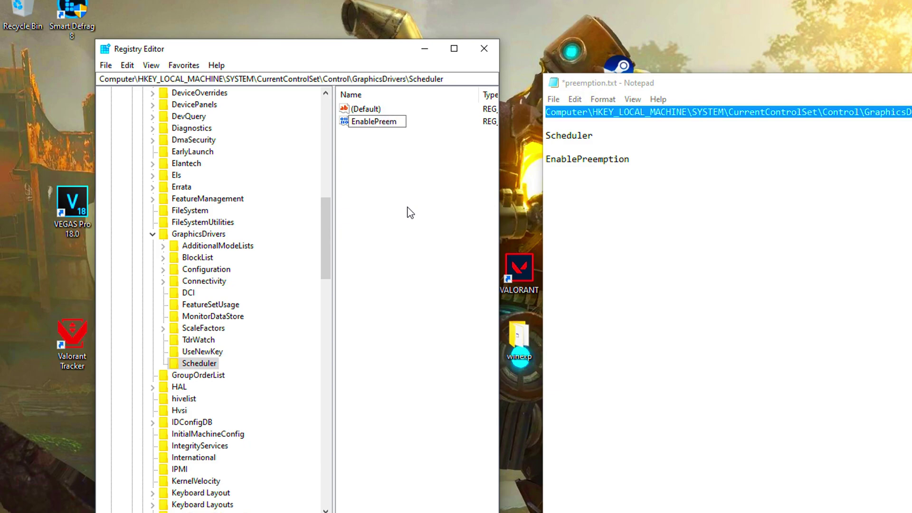
type("ption")
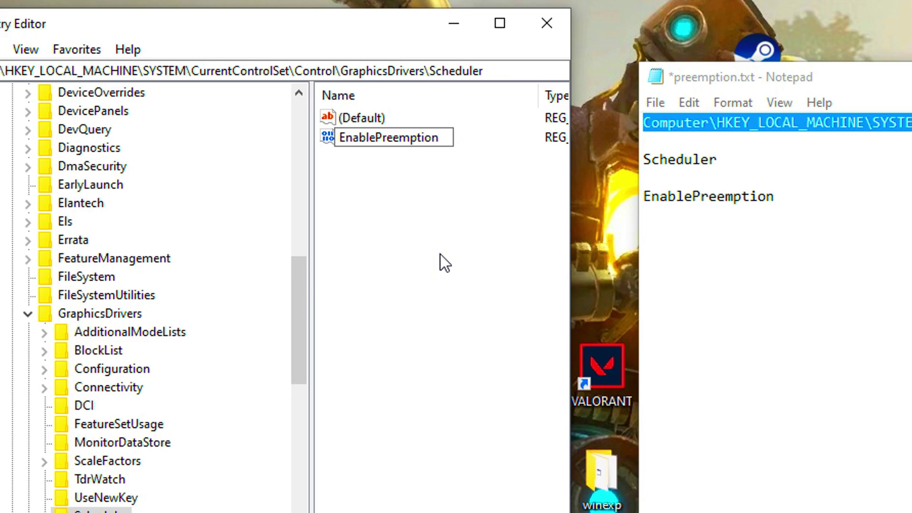
key("Return")
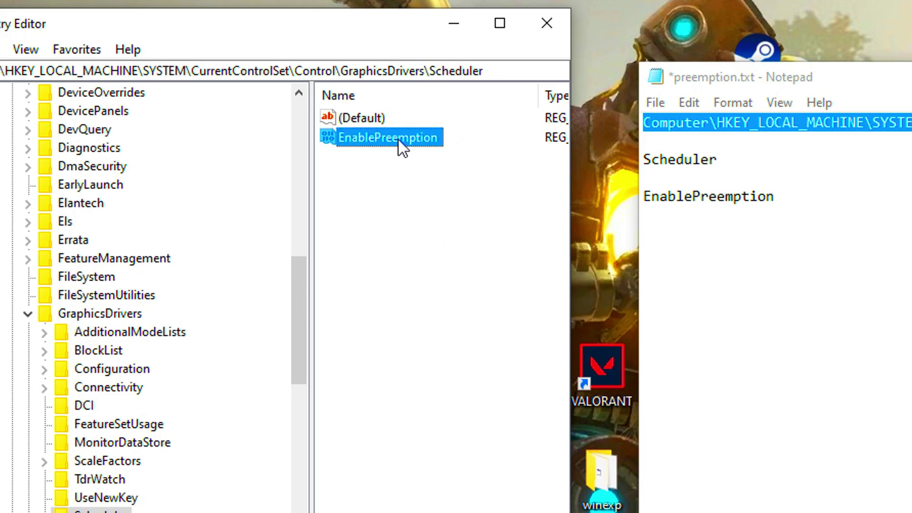
Set EnablePreemption's value data to 0 and widen the window to show it
double_click(396, 138)
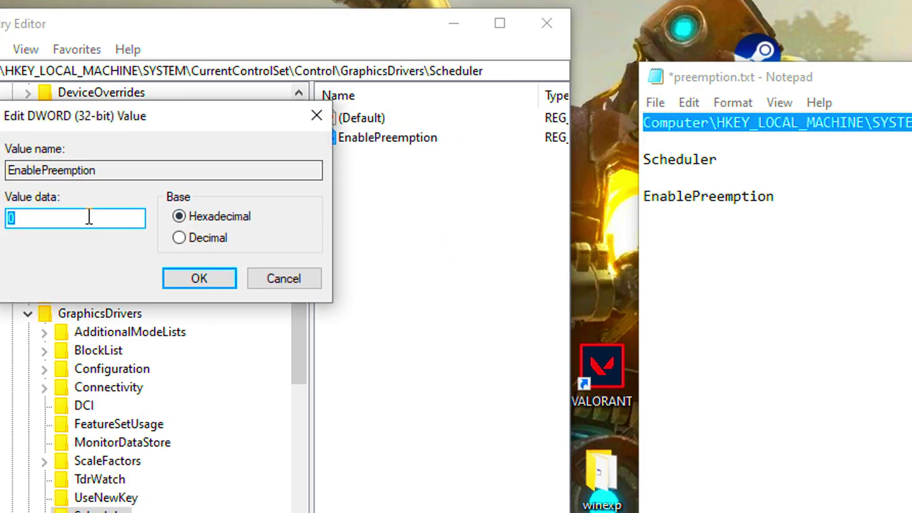
key("BackSpace")
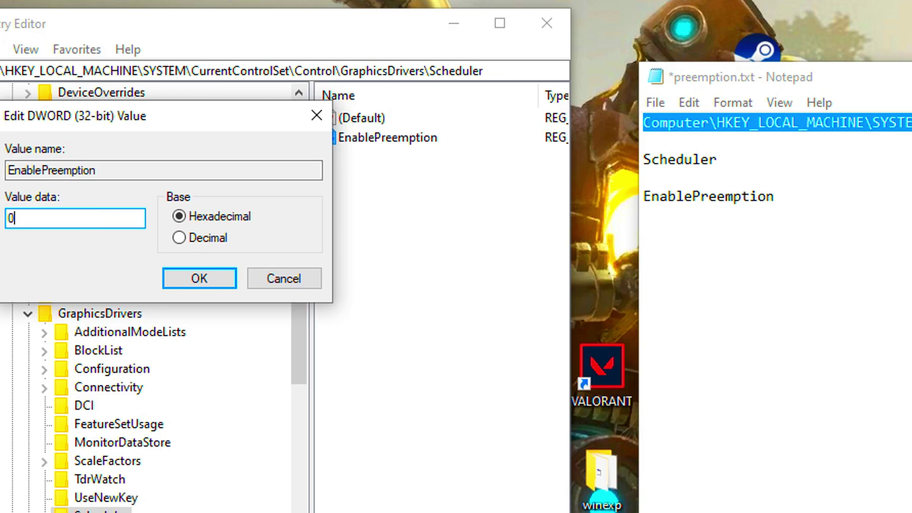
left_click(187, 278)
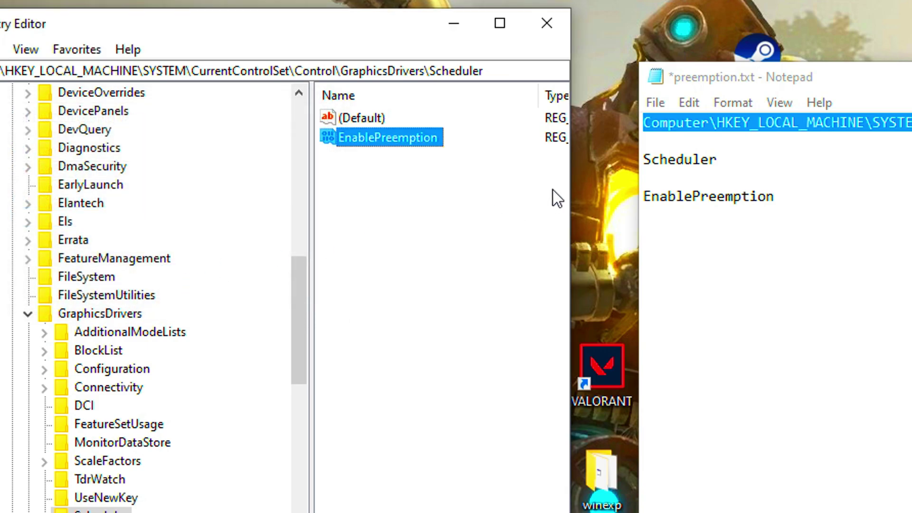
left_click_drag(569, 186, 850, 147)
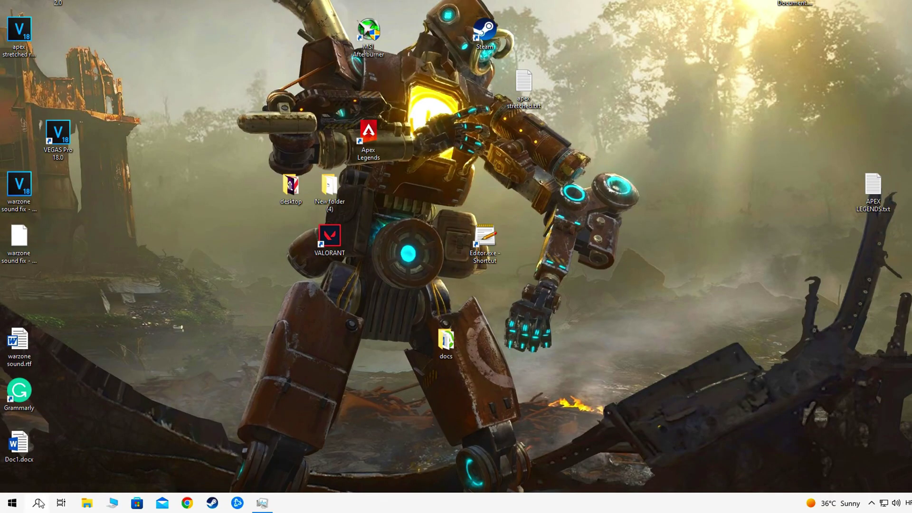
Switch 'Let apps run in the background' to Off in Background apps settings
left_click(38, 503)
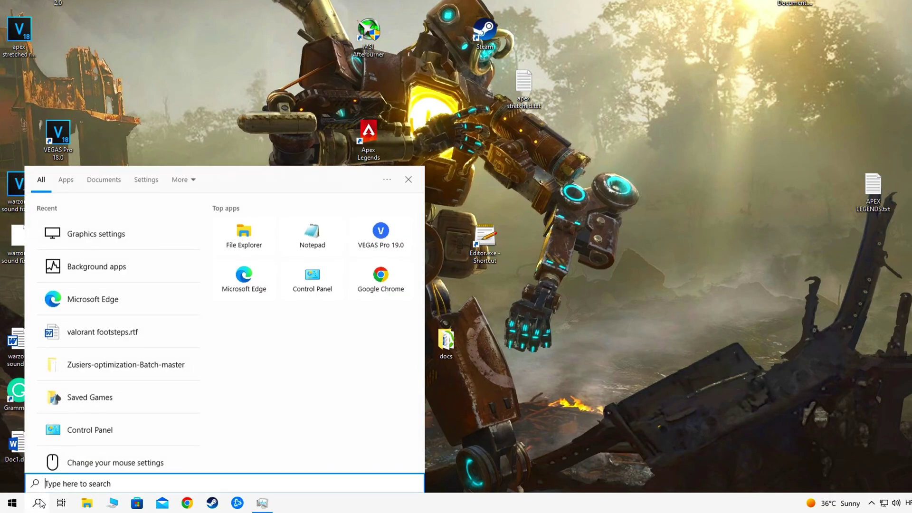
type("bac")
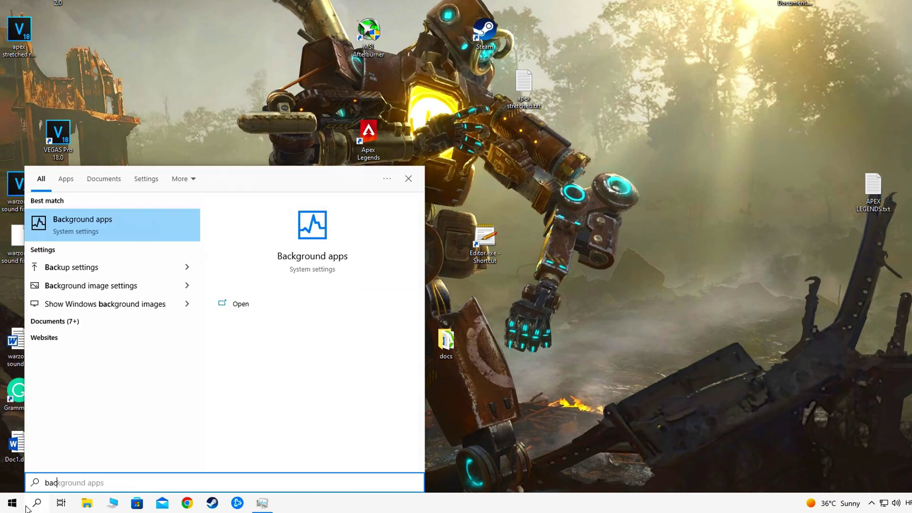
type("kground")
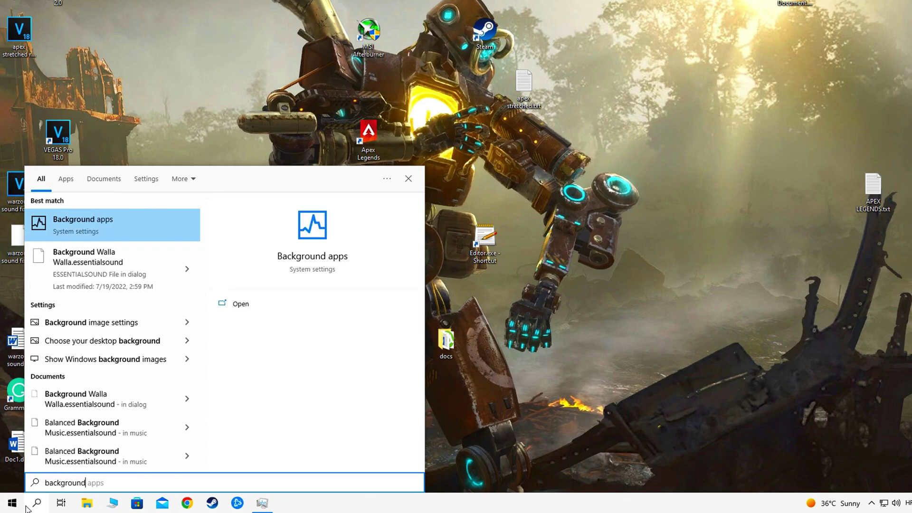
type(" app")
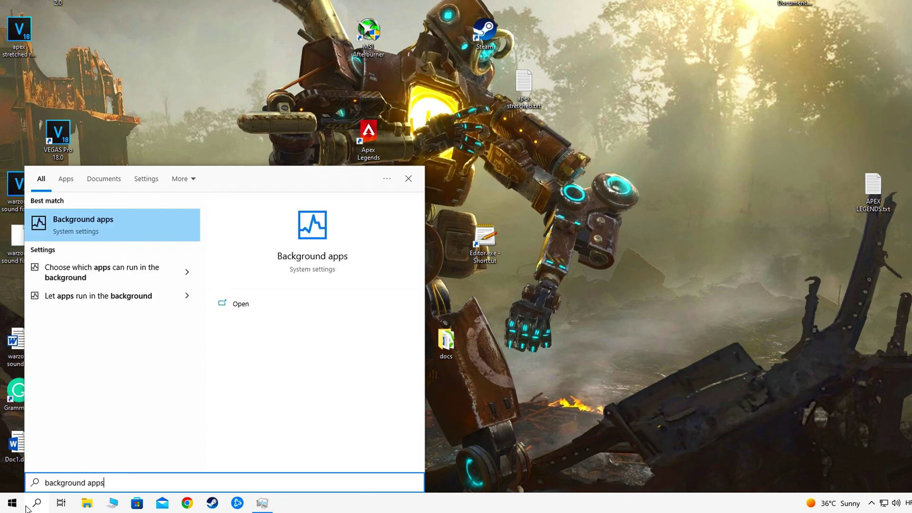
type("s")
left_click(85, 220)
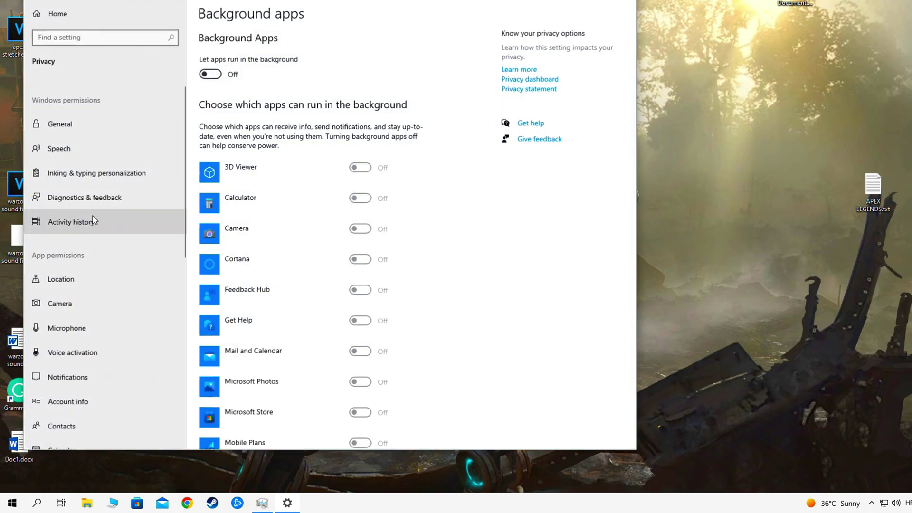
left_click(214, 76)
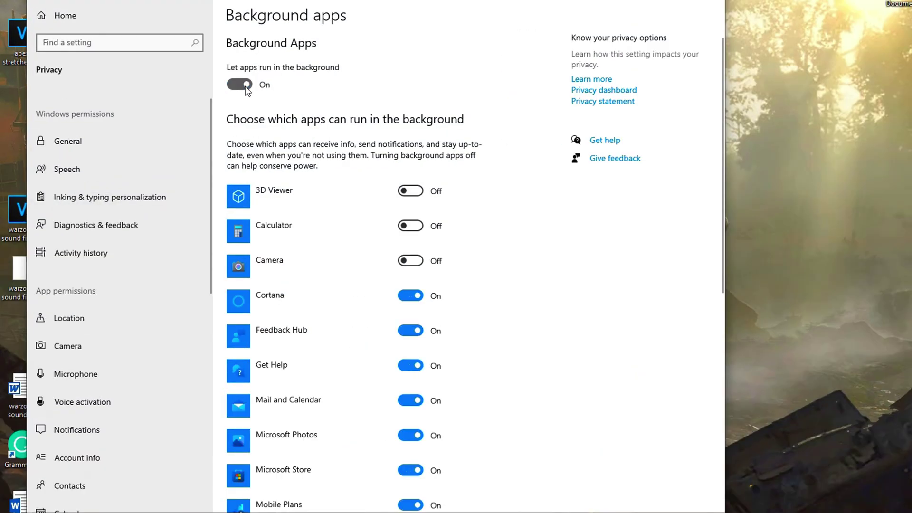
left_click(246, 86)
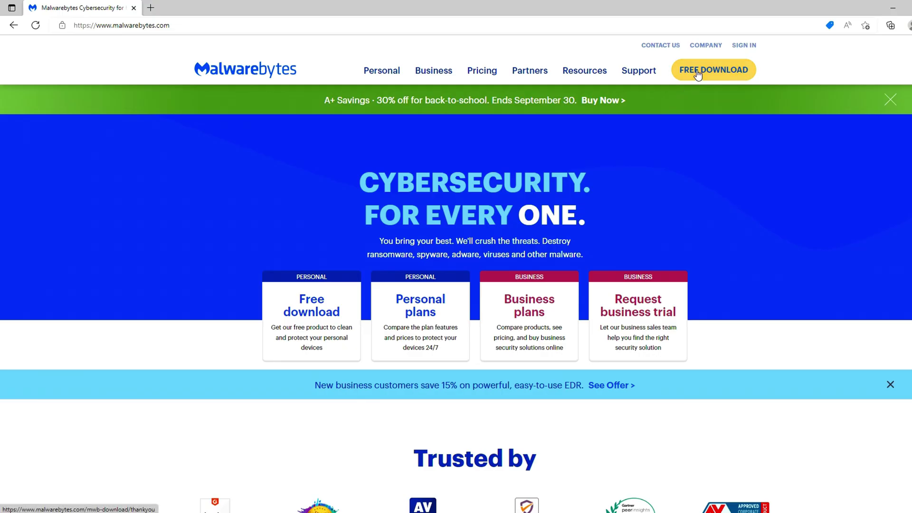
Download and install free Malwarebytes from malwarebytes.com, then start a threat scan
left_click(697, 73)
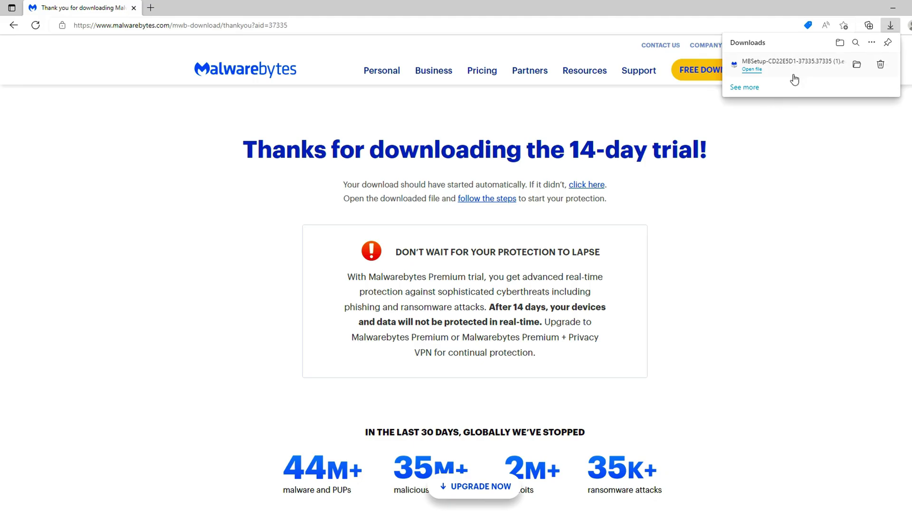
left_click(798, 70)
left_click(414, 343)
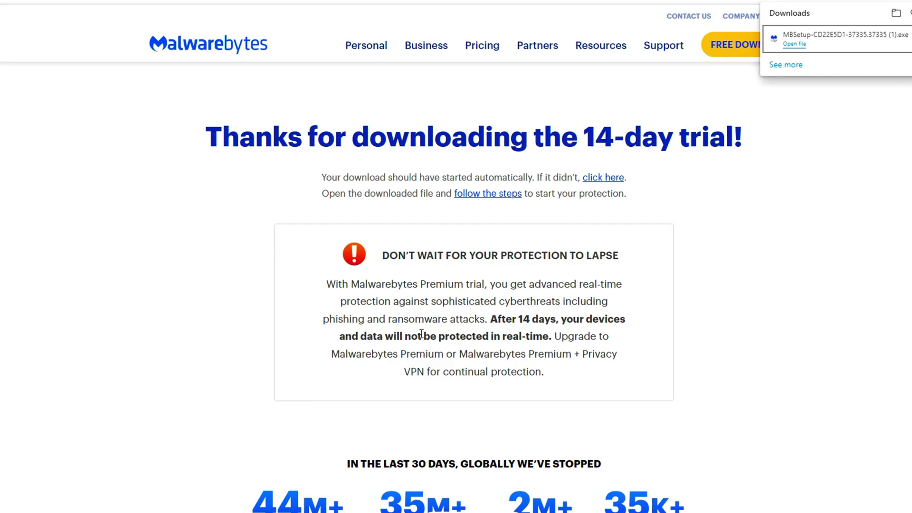
left_click(433, 318)
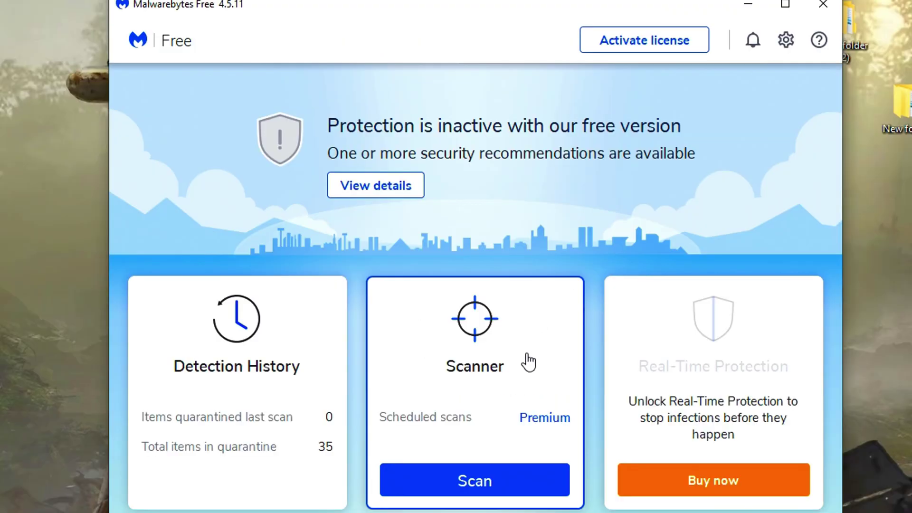
left_click(479, 482)
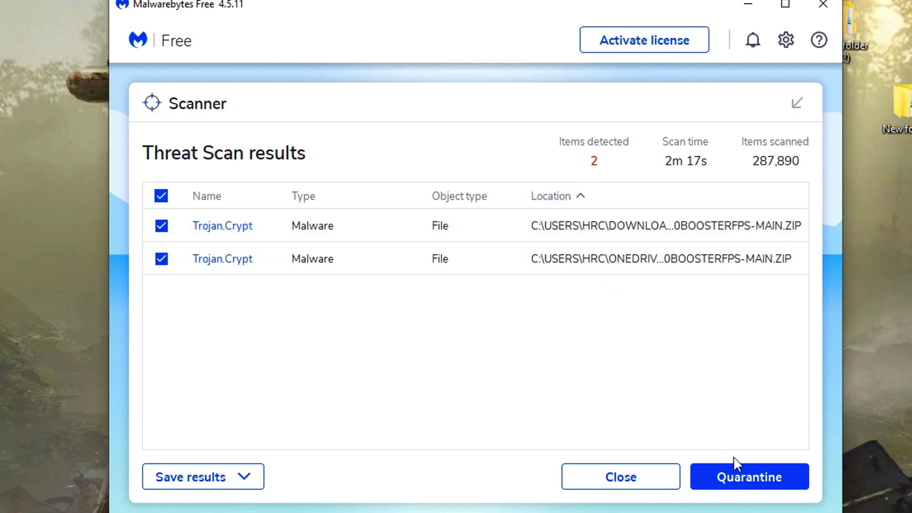
Quarantine the two Trojan.Crypt detections, dismiss the summary and close Malwarebytes
left_click(737, 472)
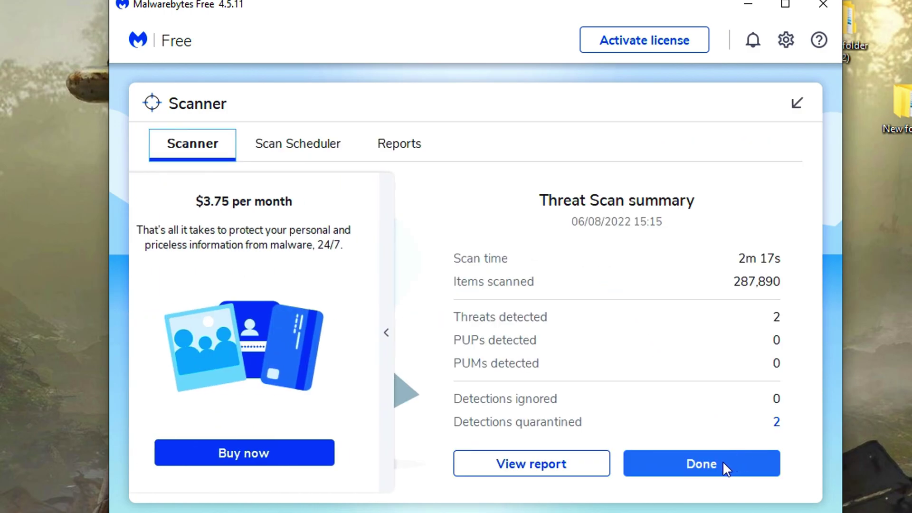
left_click(723, 461)
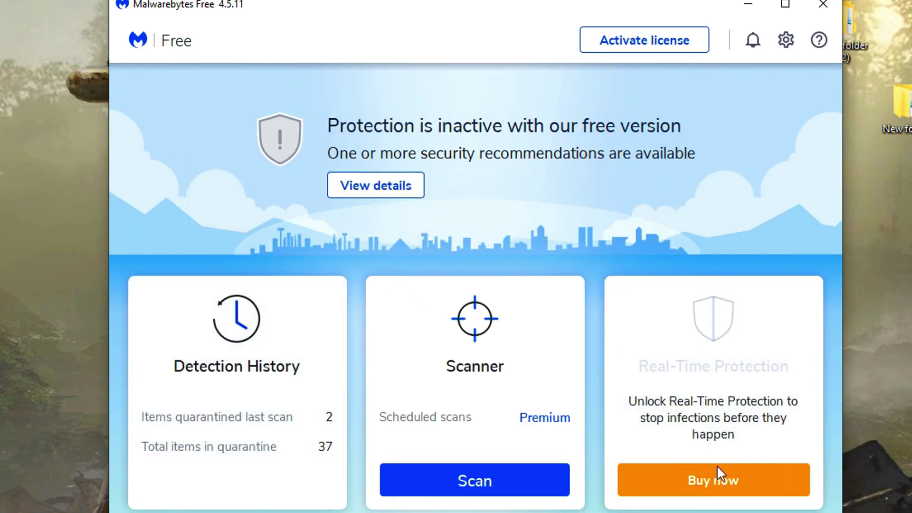
left_click(822, 4)
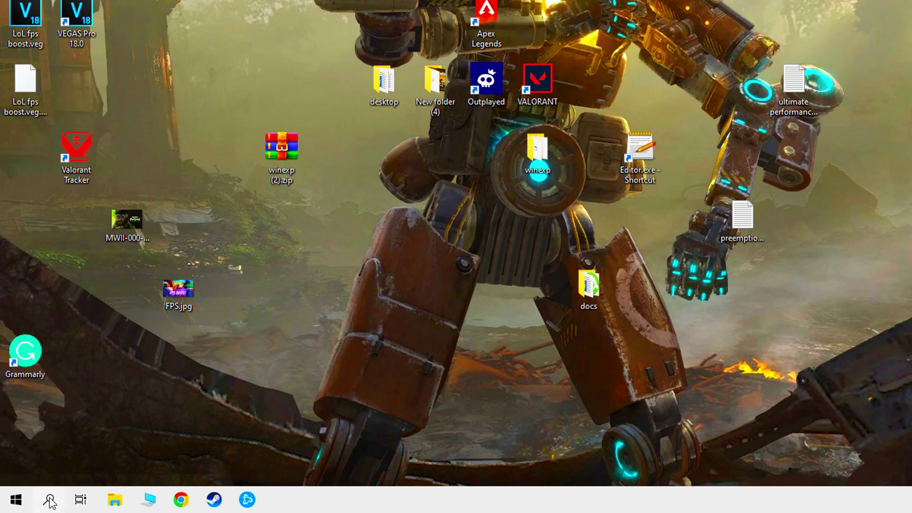
Open %temp% and delete all its contents, skipping every item still in use
left_click(49, 500)
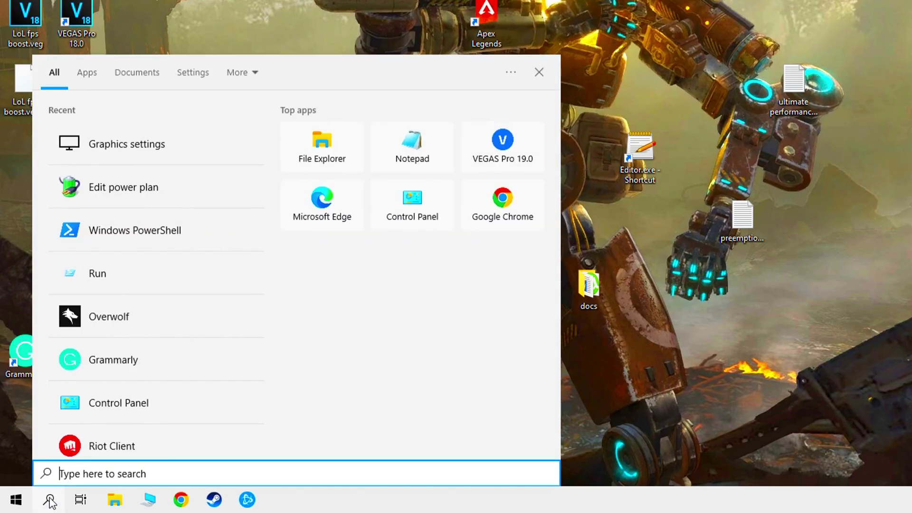
type("%")
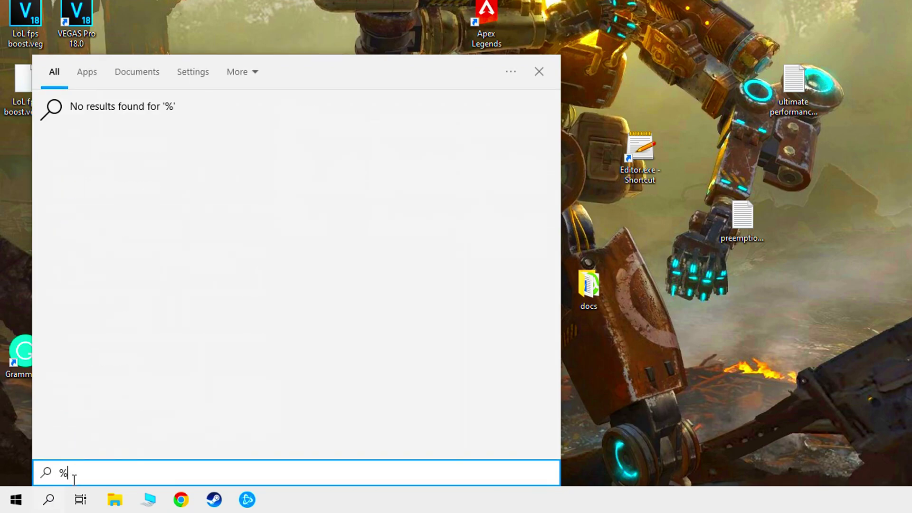
type("temp")
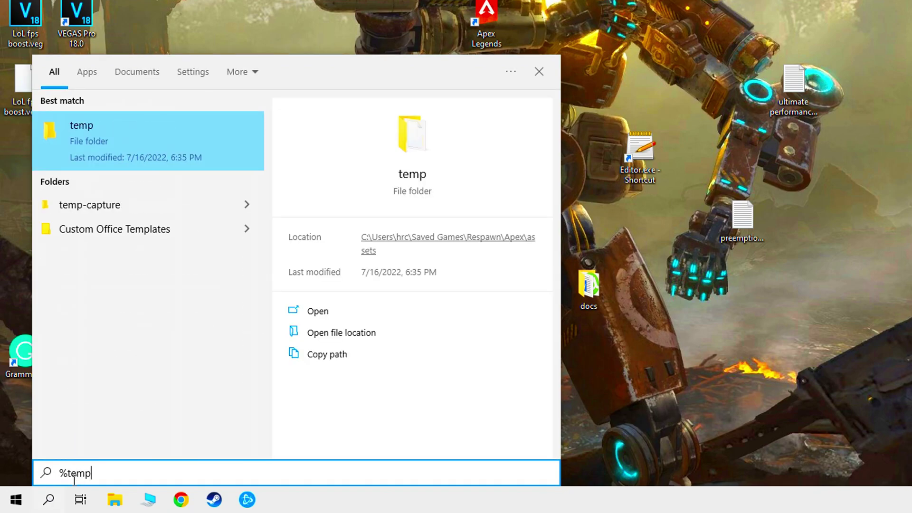
type("%")
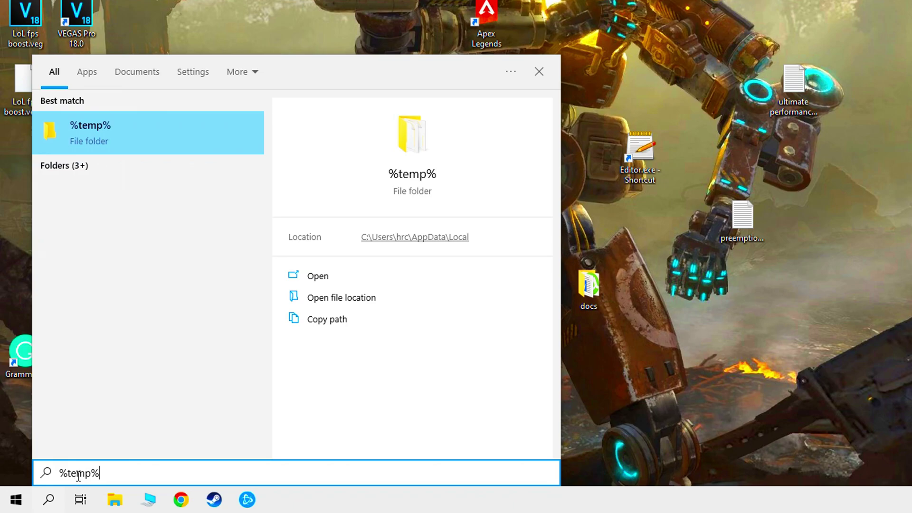
left_click(123, 138)
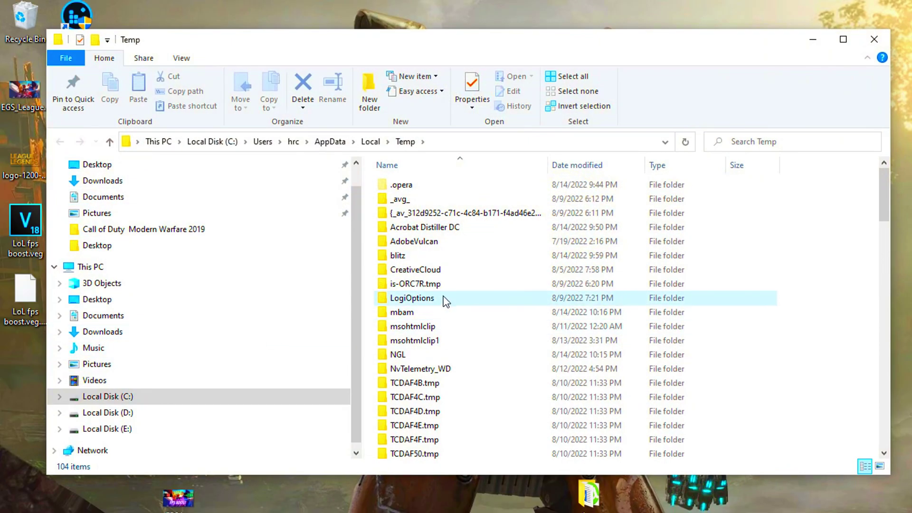
left_click(441, 298)
key("ctrl+a")
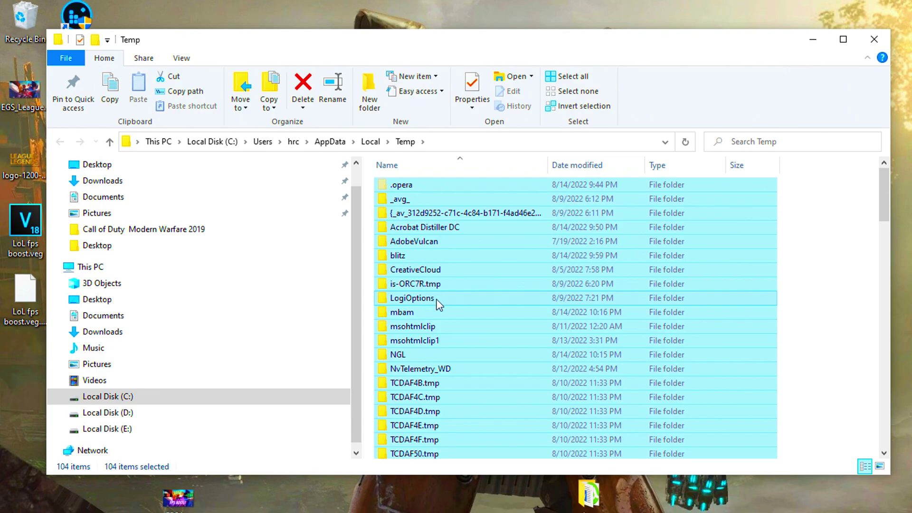
right_click(436, 300)
key("Delete")
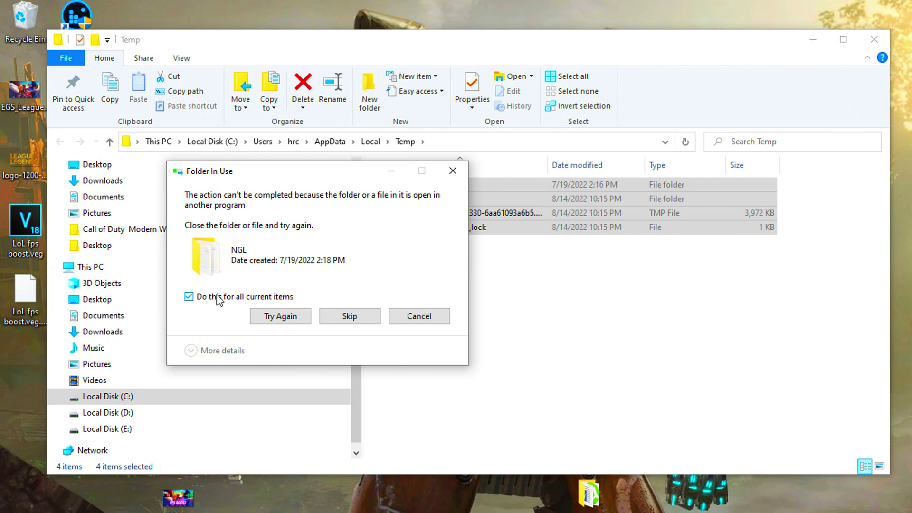
left_click(283, 317)
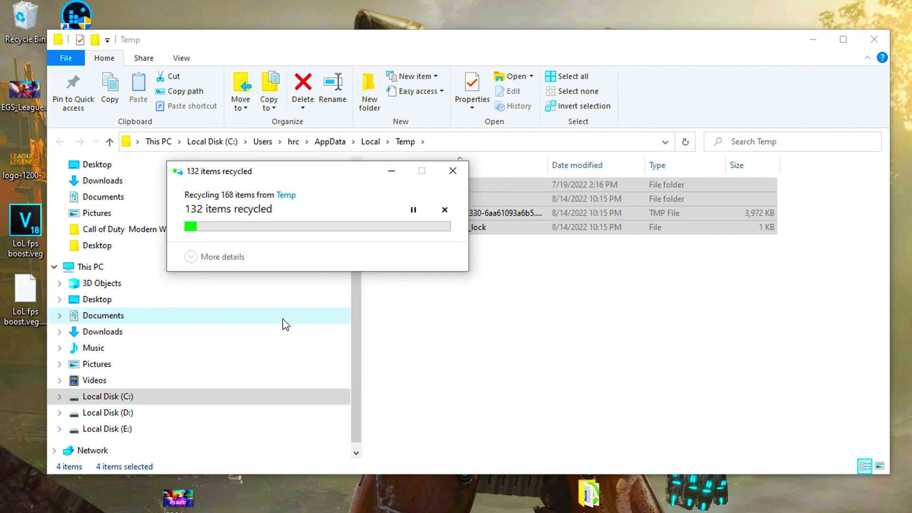
left_click(261, 298)
left_click(342, 317)
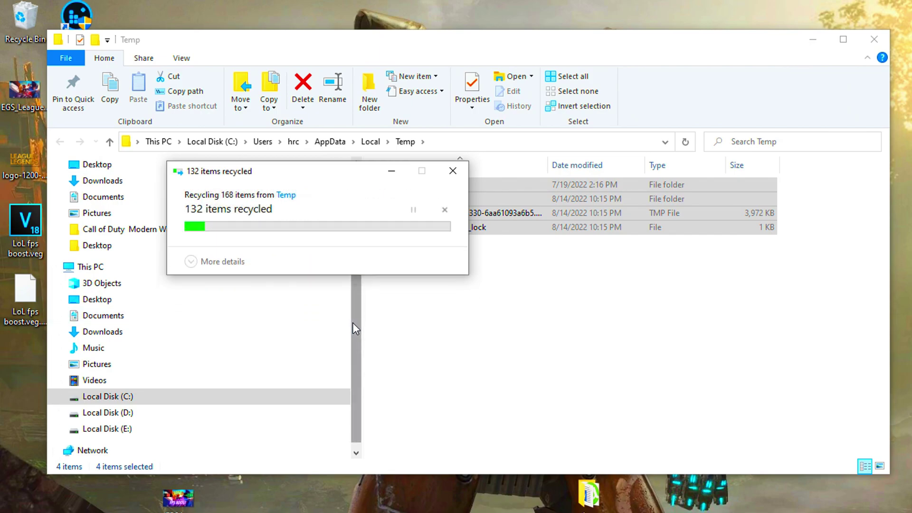
left_click(438, 318)
Close the Temp folder and permanently empty the Recycle Bin
left_click(874, 39)
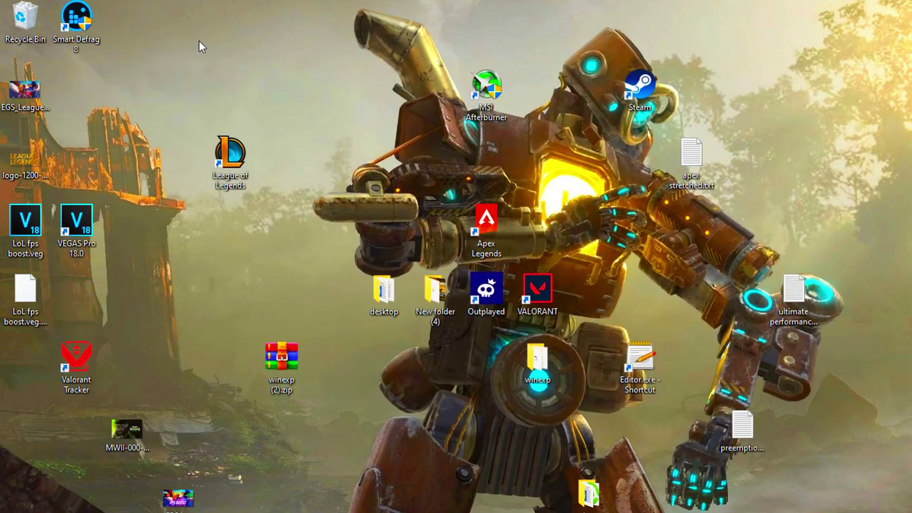
right_click(24, 18)
left_click(72, 41)
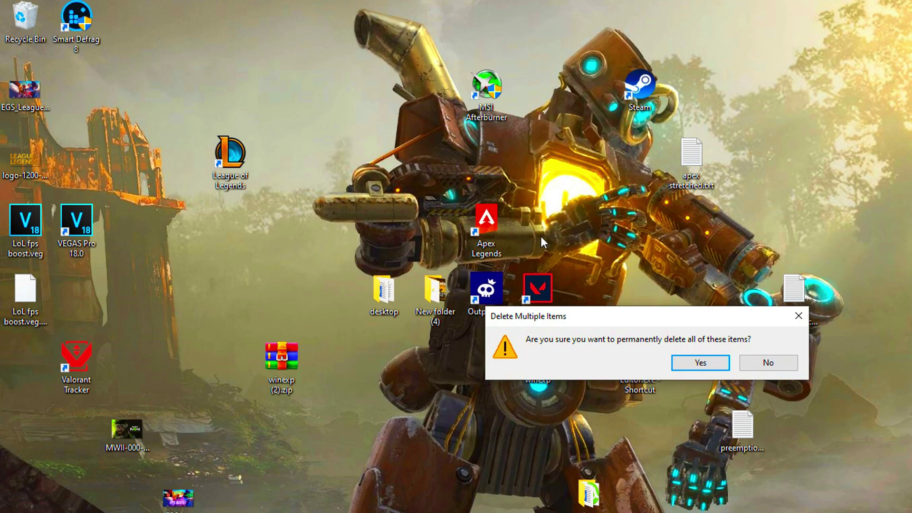
left_click(710, 363)
left_click(496, 432)
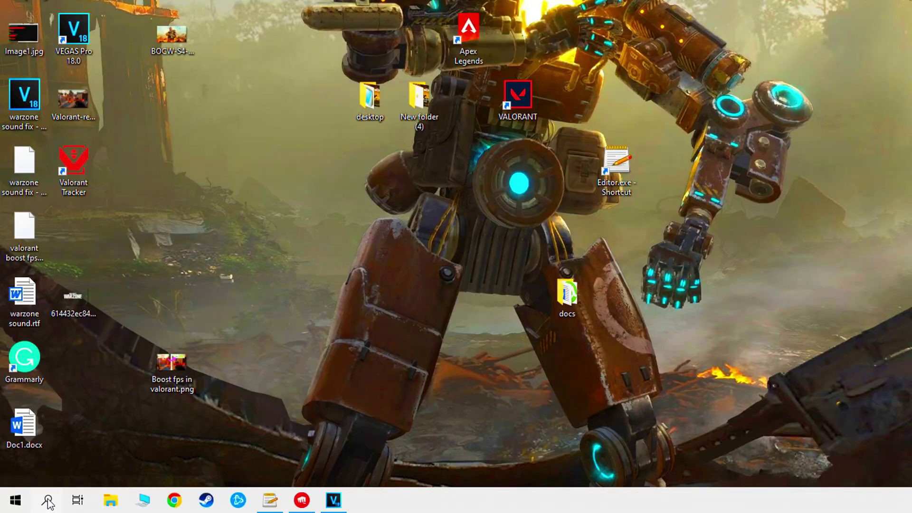
left_click(48, 500)
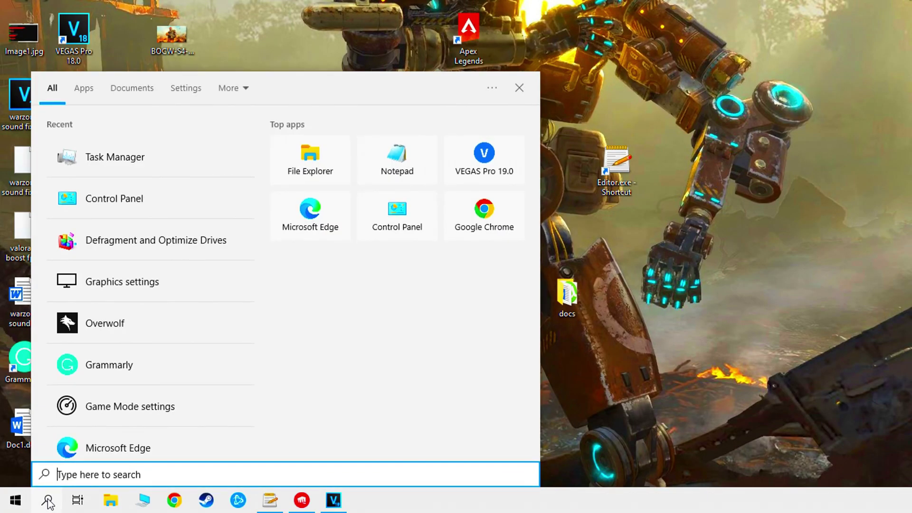
Disable Microsoft Edge in Task Manager's Startup list
type("task m")
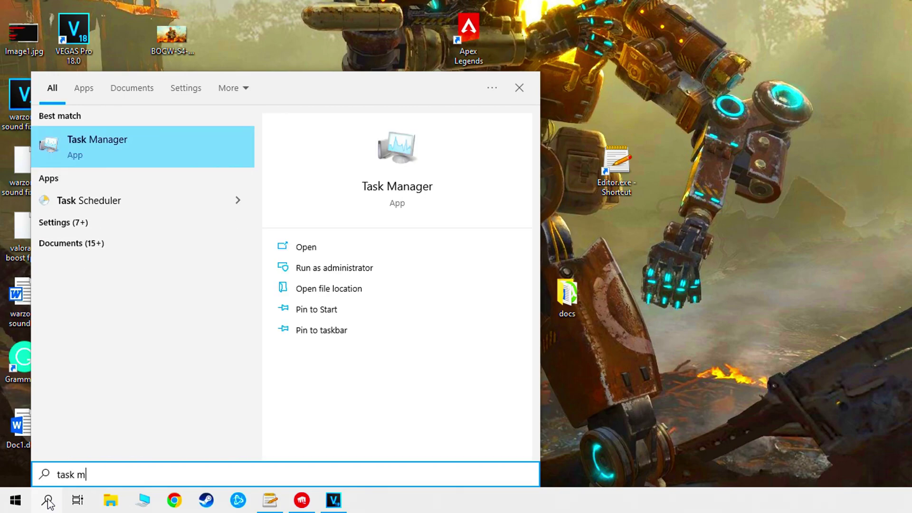
type("an")
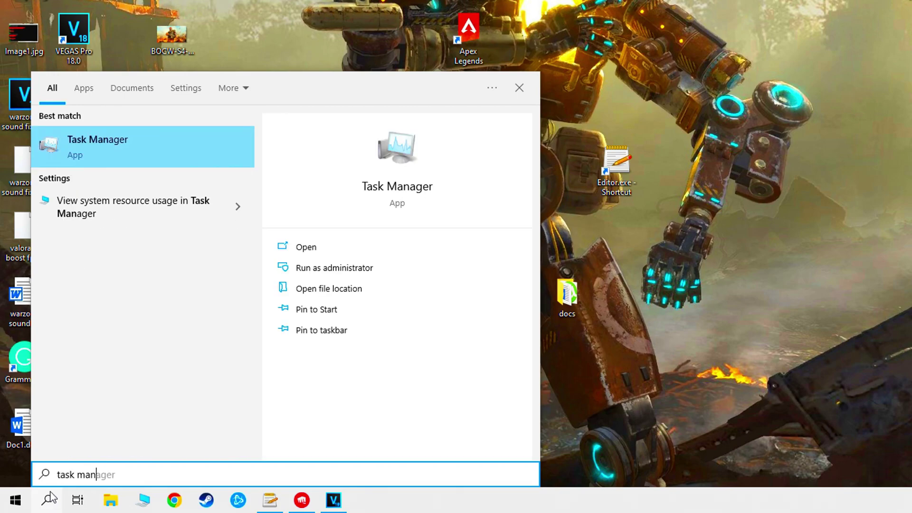
left_click(115, 144)
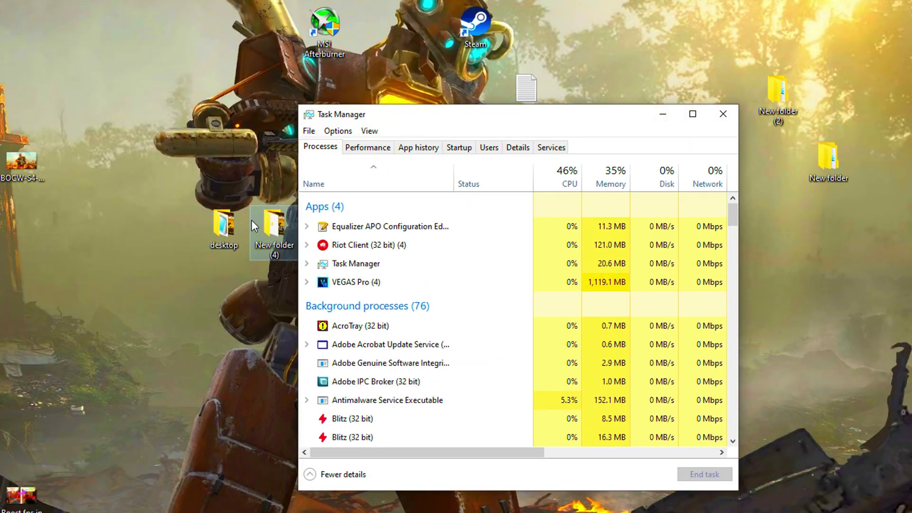
left_click(457, 148)
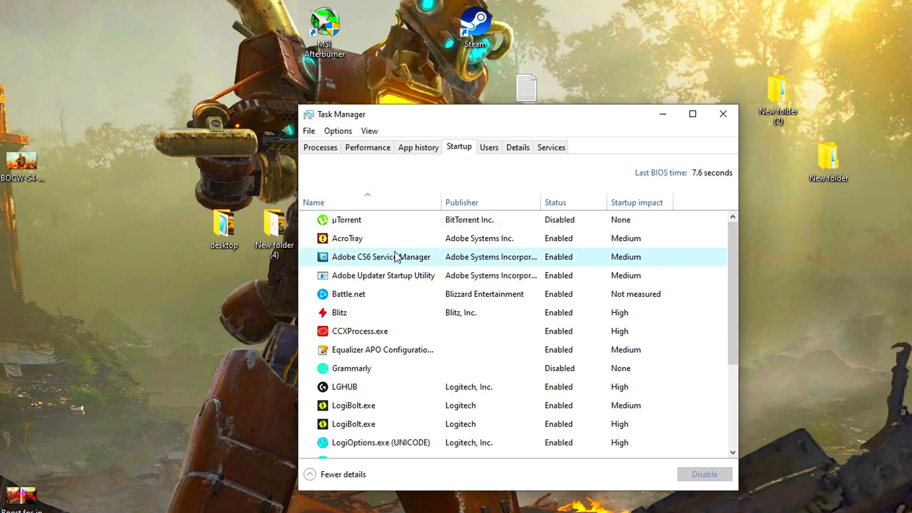
scroll(373, 368, "down", 3)
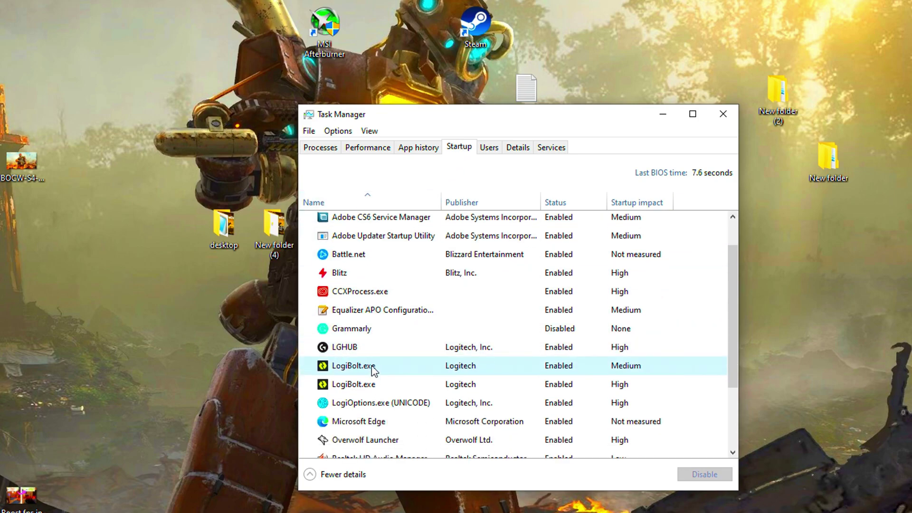
left_click(377, 409)
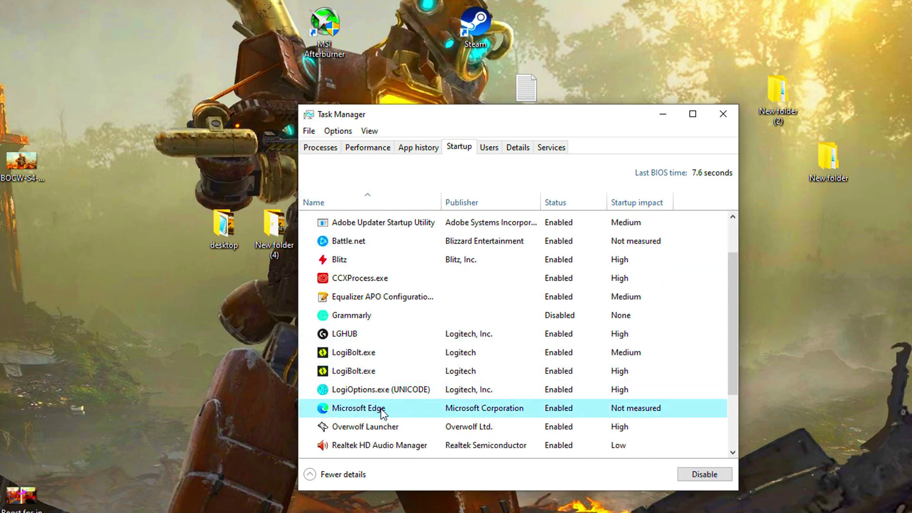
left_click(693, 474)
left_click(380, 427)
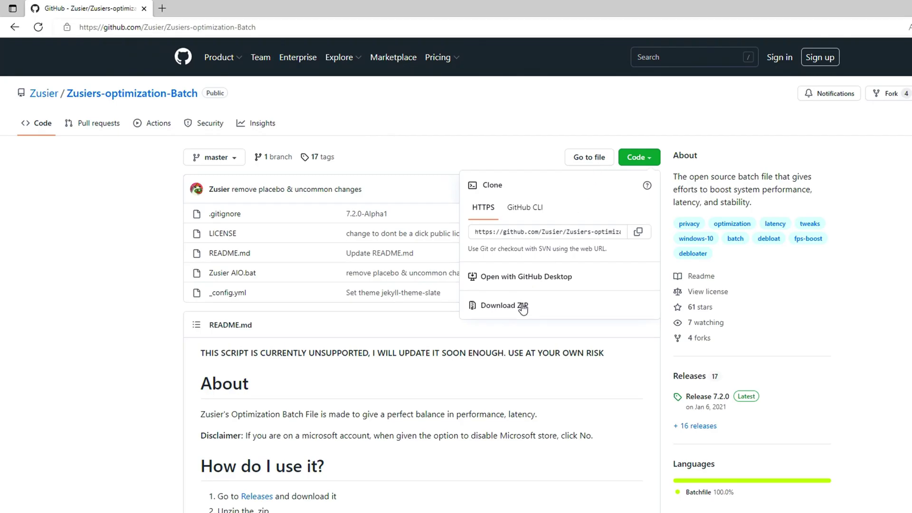
Download the Zusiers-optimization-Batch repository as a ZIP and shrink the browser window aside
left_click(522, 306)
double_click(602, 10)
left_click_drag(437, 13, 403, 23)
Show Edge's recent downloads and bring up actions for the downloaded zip
left_click(552, 41)
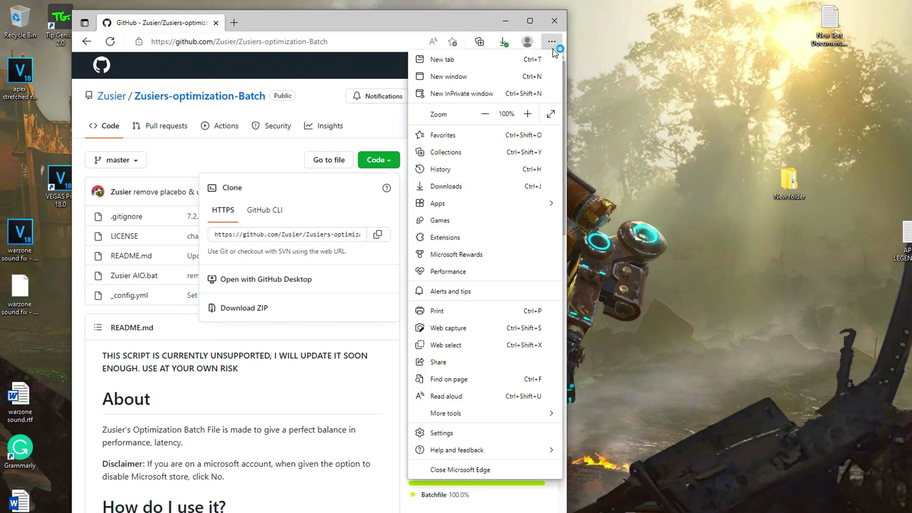
left_click(481, 188)
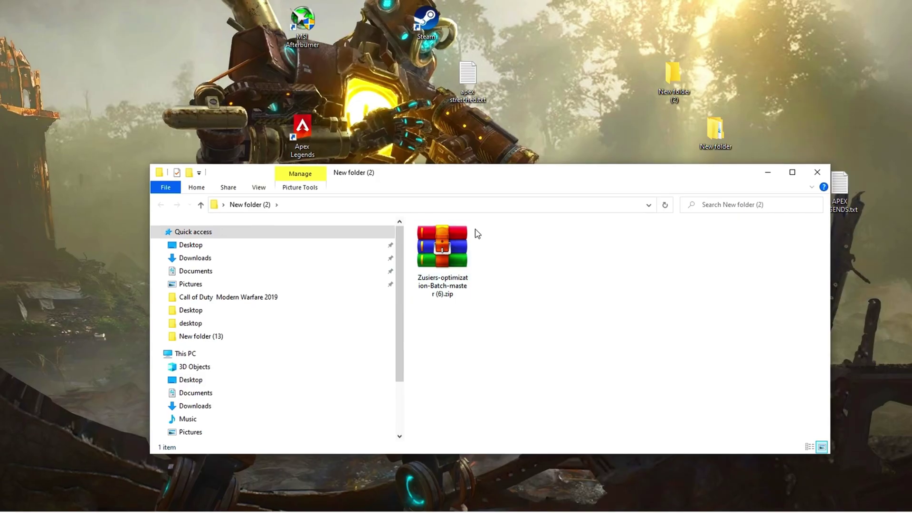
right_click(437, 252)
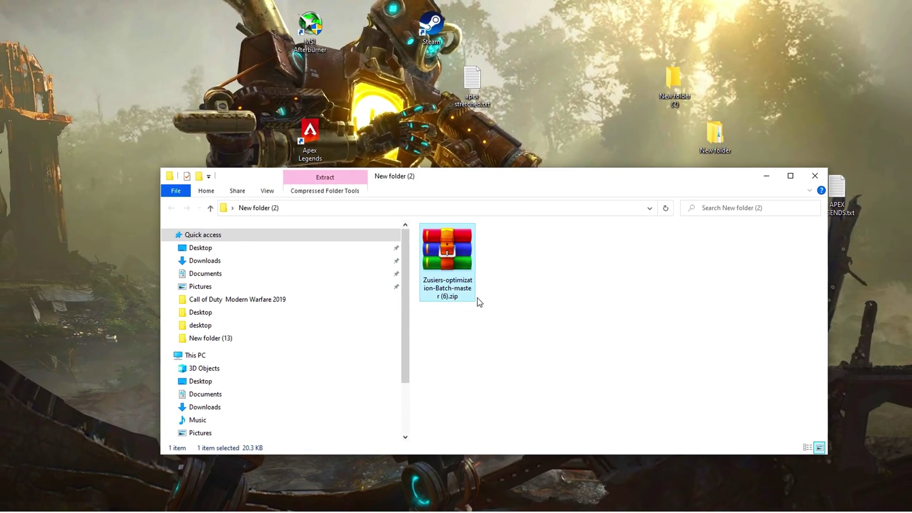
Extract the zip, open Zusiers-optimization-Batch-master and run Zusier AIO.bat as administrator, approving UAC
left_click(449, 250)
double_click(448, 250)
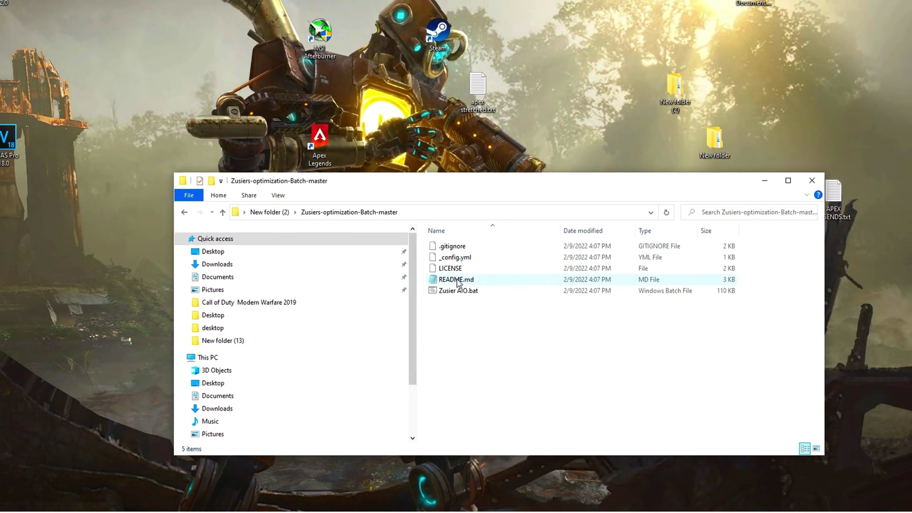
right_click(446, 291)
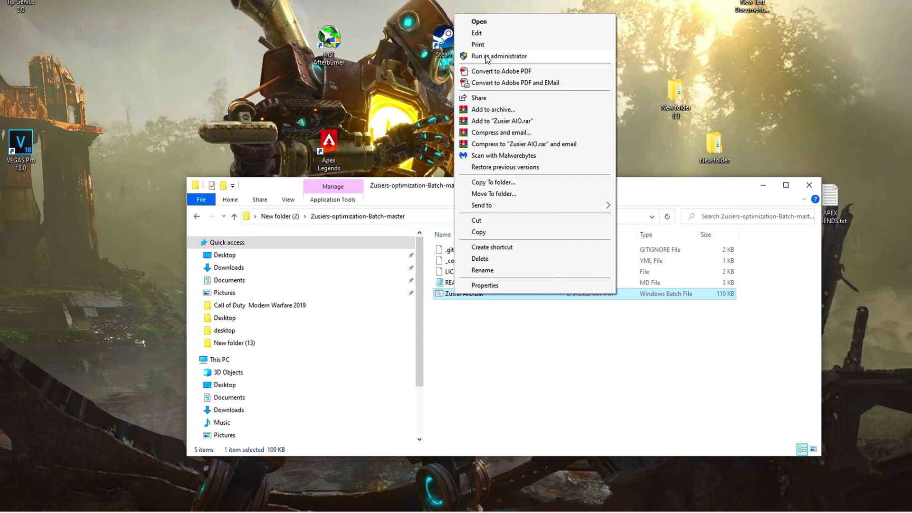
left_click(486, 56)
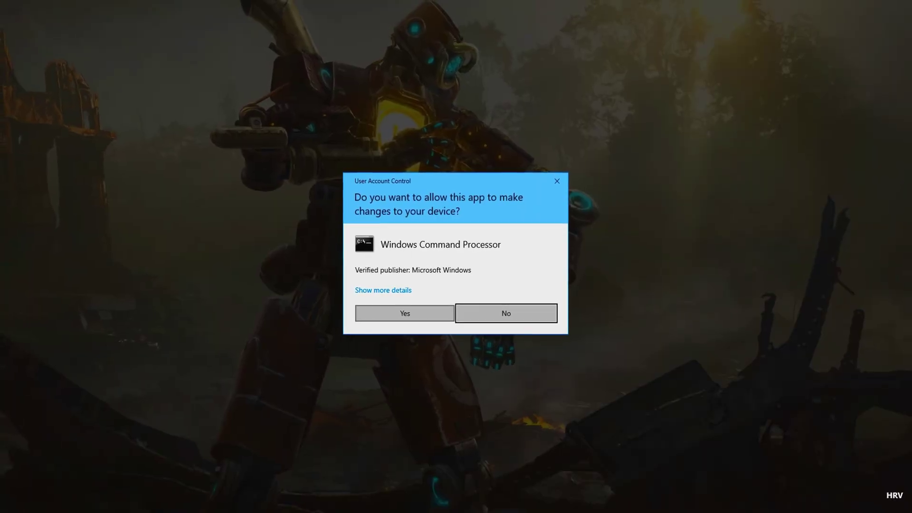
left_click(426, 313)
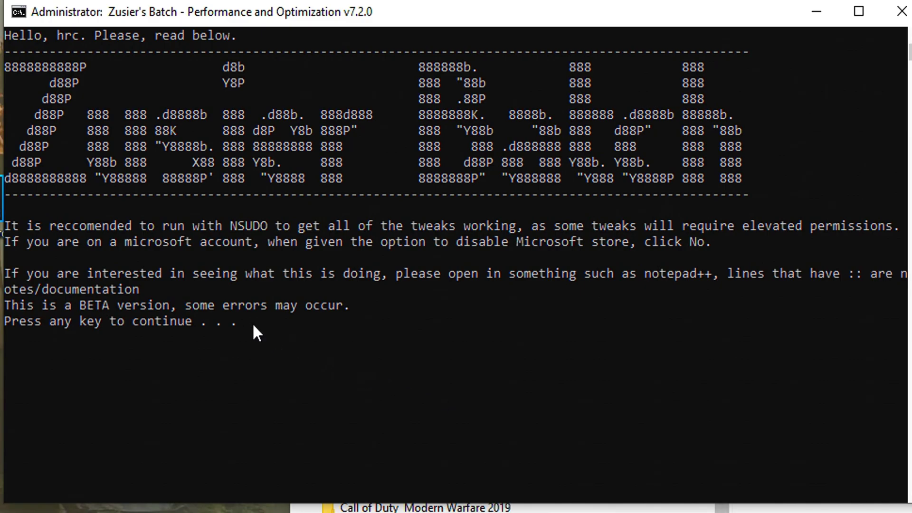
Start the script and answer n to disabling Windows Search, SmartScreen, Windows Store and Disk Management Services
key("Return")
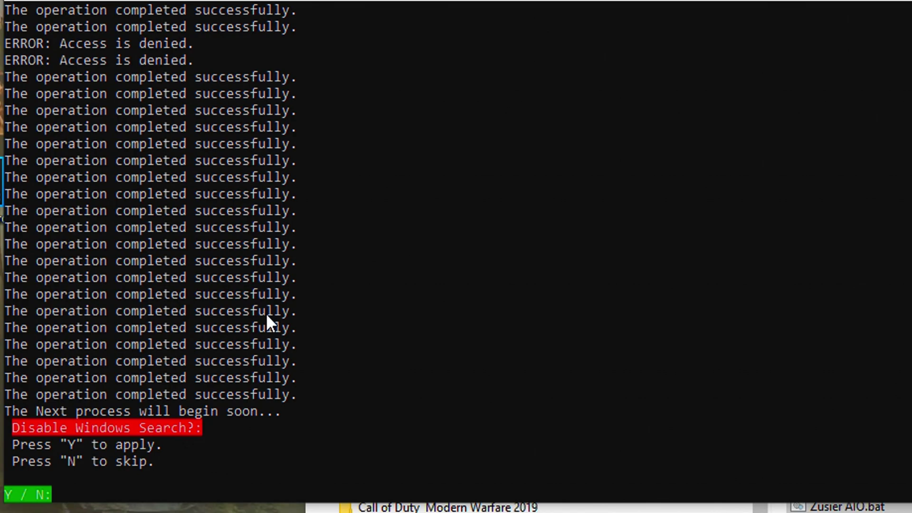
type("n")
key("Return")
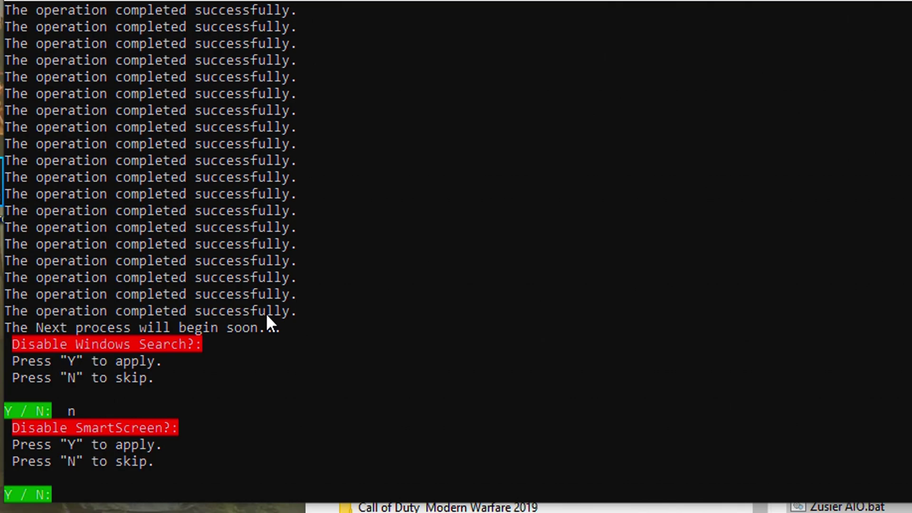
type("n")
key("Return")
type("n")
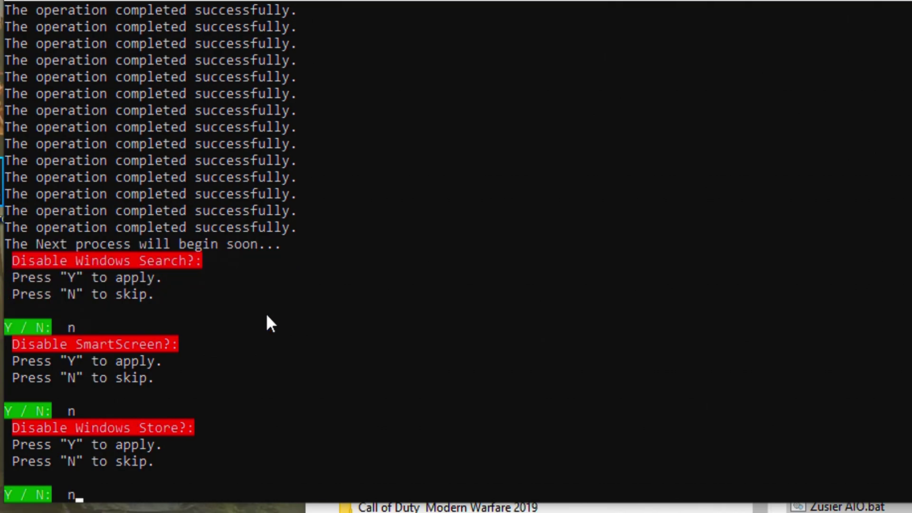
key("Return")
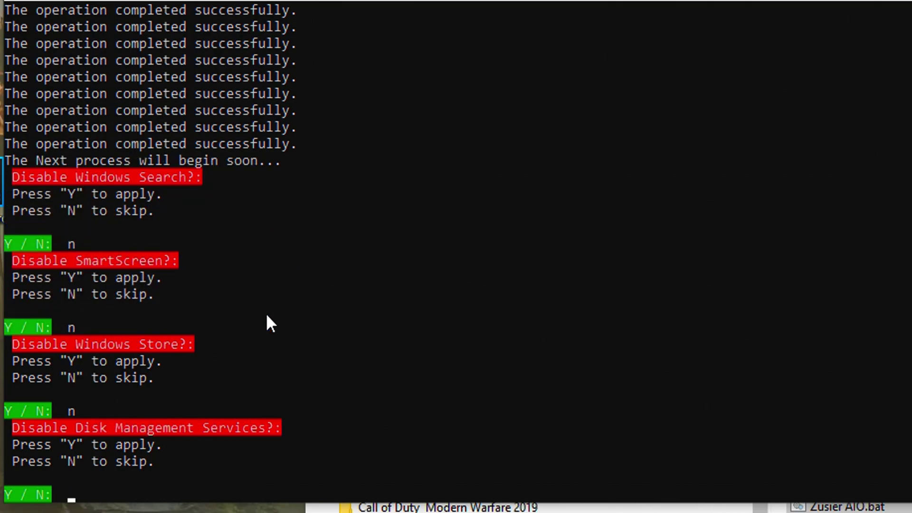
type("n")
key("Return")
Answer n to disabling Xbox Services, Wi-Fi and Router Support
type("n")
key("Return")
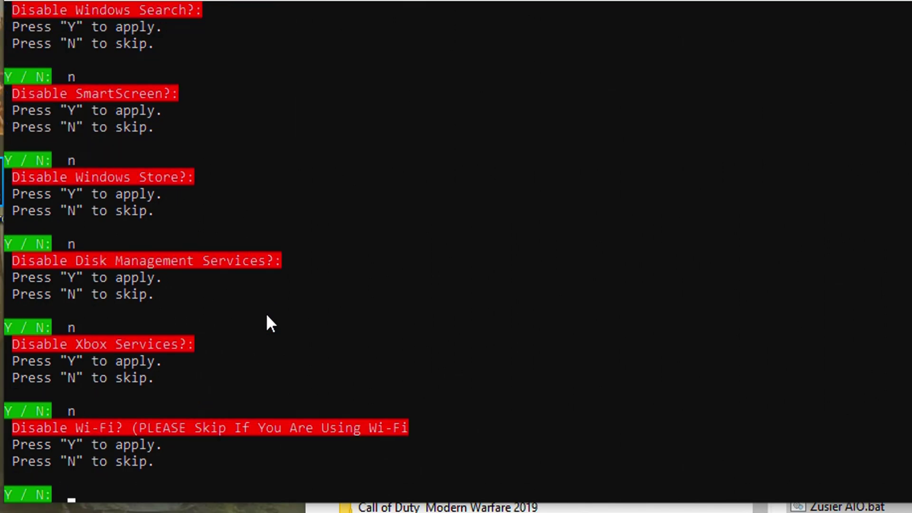
type("n")
key("Return")
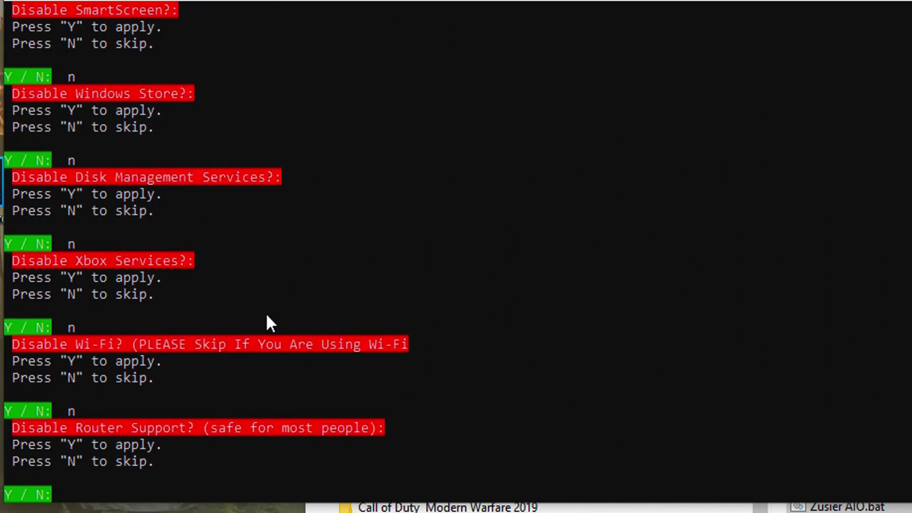
type("n")
key("Return")
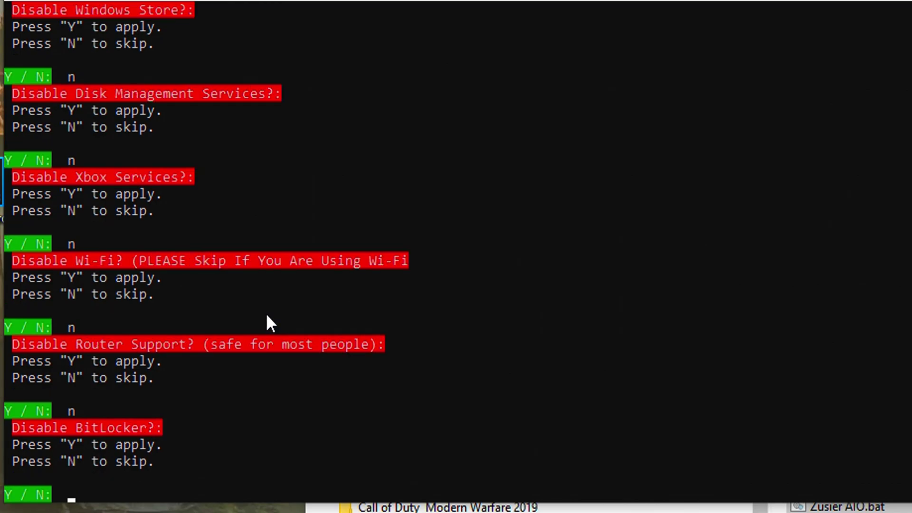
Answer y to disable BitLocker and Settings Sync, and n to keep Bluetooth Support
type("y")
key("Return")
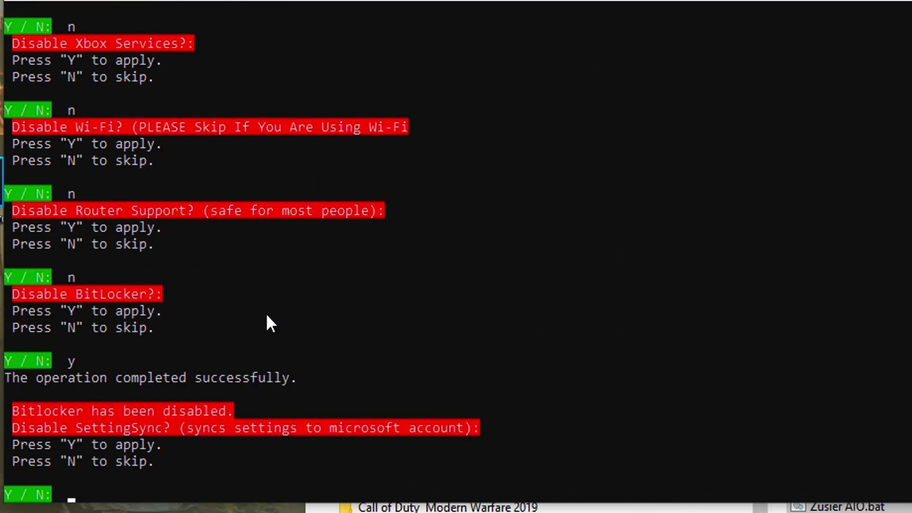
type("y")
key("Return")
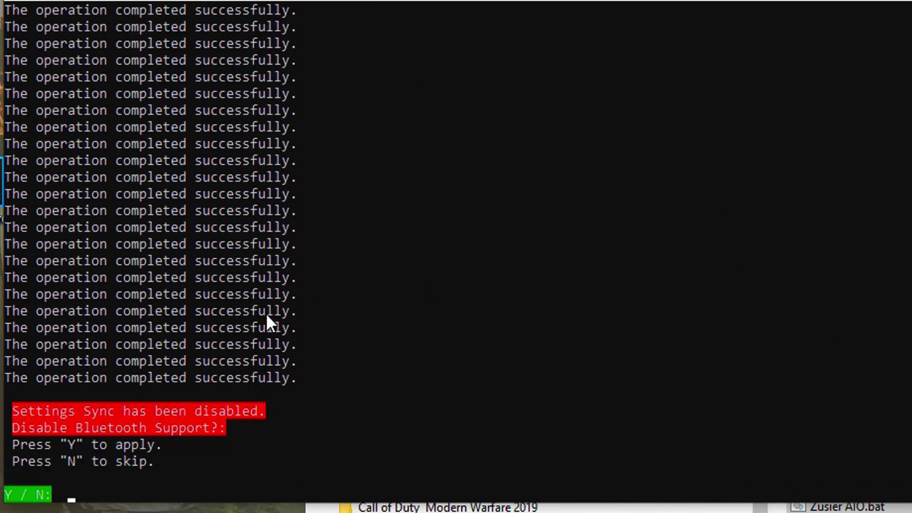
type("n")
key("Return")
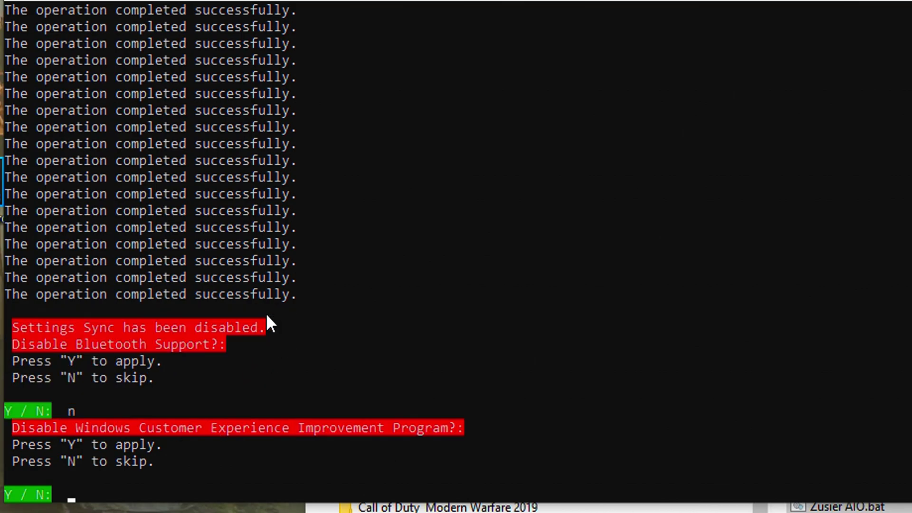
Disable the Customer Experience Improvement Program and Biometrics, keeping Windows Update and Windows Defender
type("y")
key("Return")
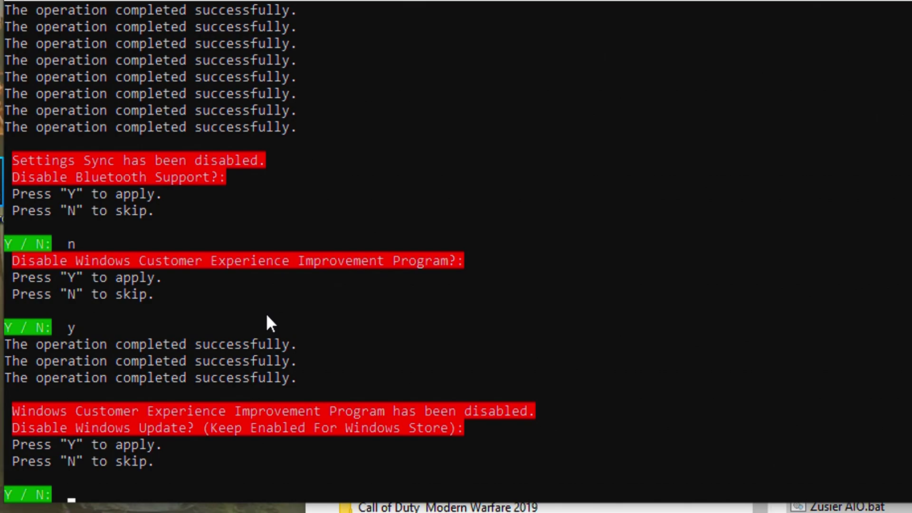
type("n")
key("Return")
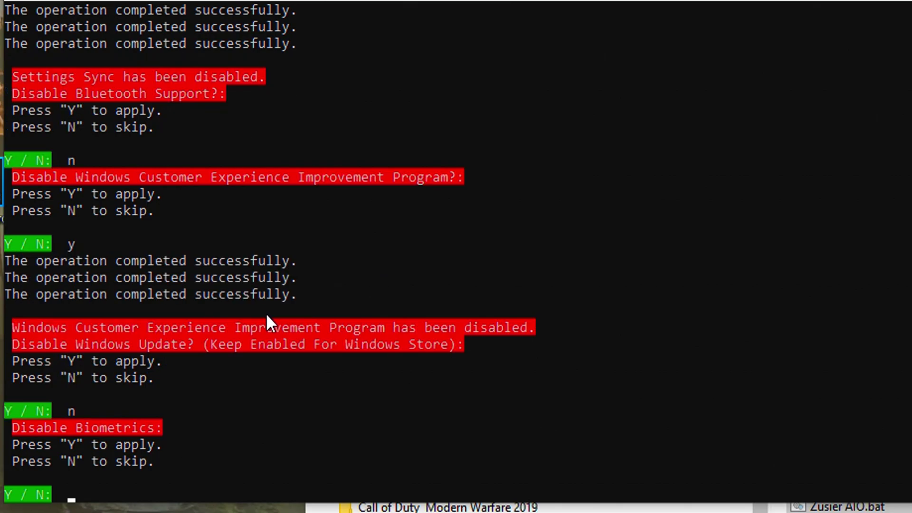
type("y")
key("Return")
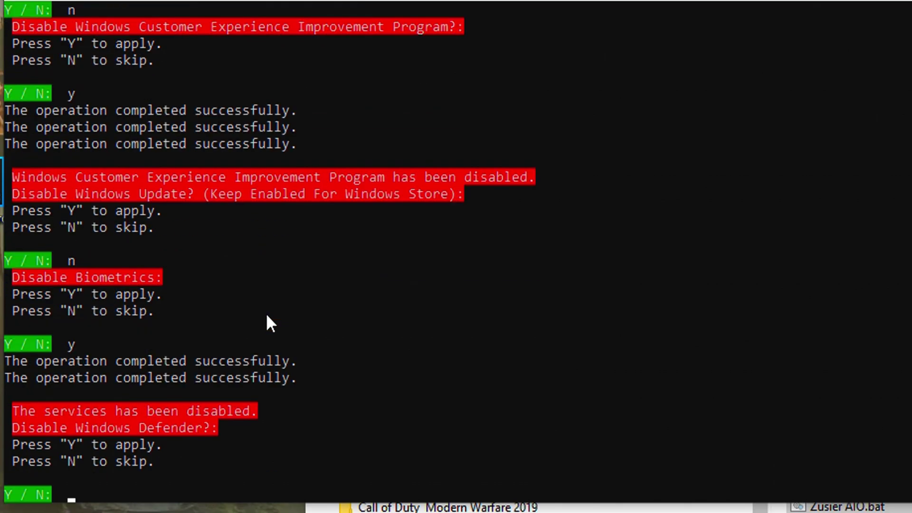
type("n")
key("Return")
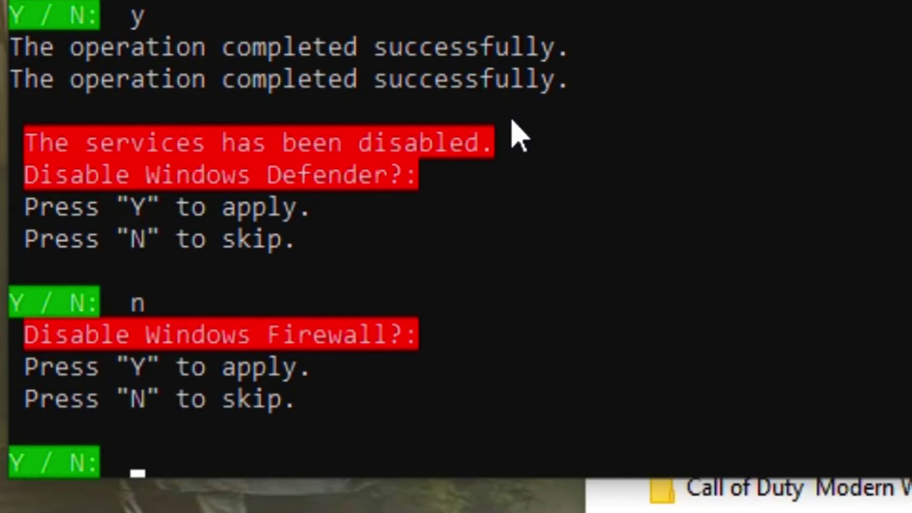
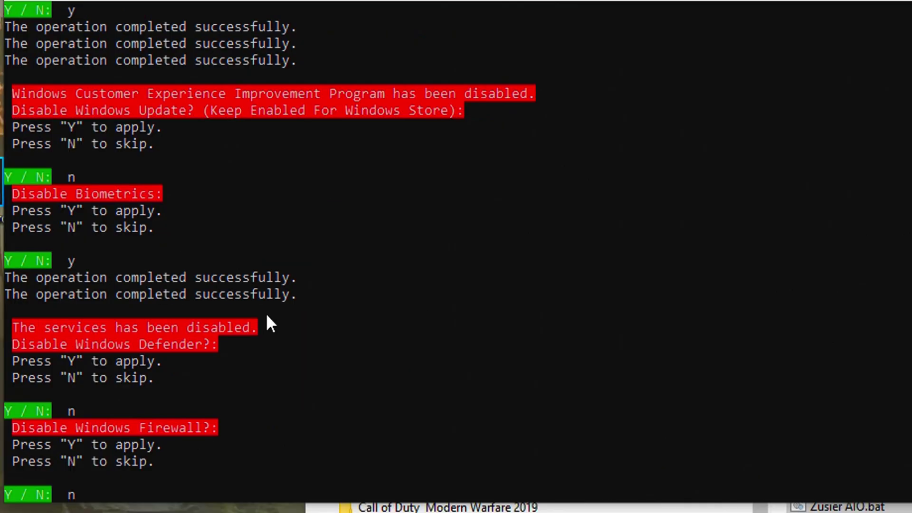
Keep Windows Firewall on, and disable Hyper-V, error reporting and Remote Desktop
key("Return")
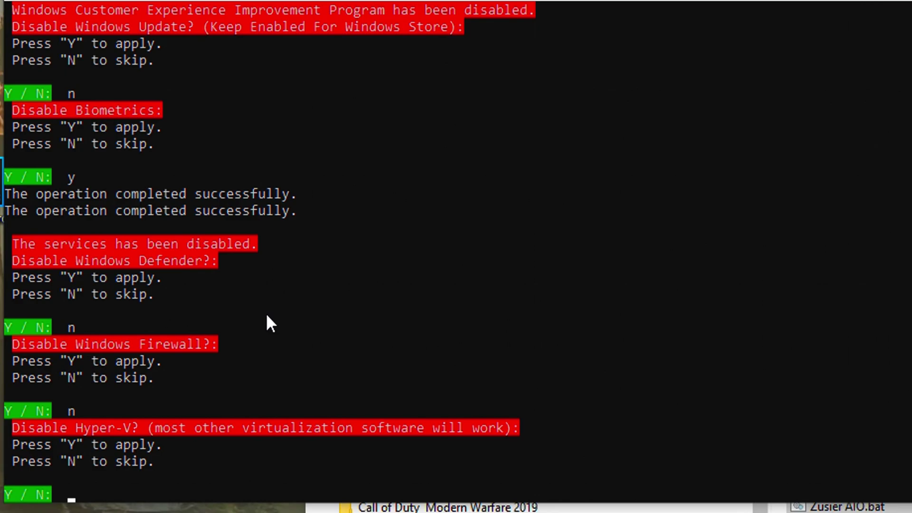
type("y")
key("Return")
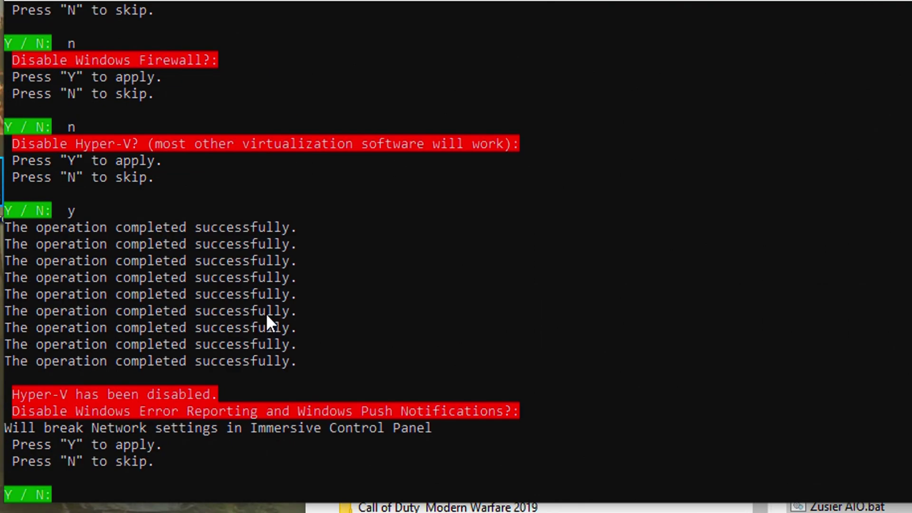
type("y")
key("Return")
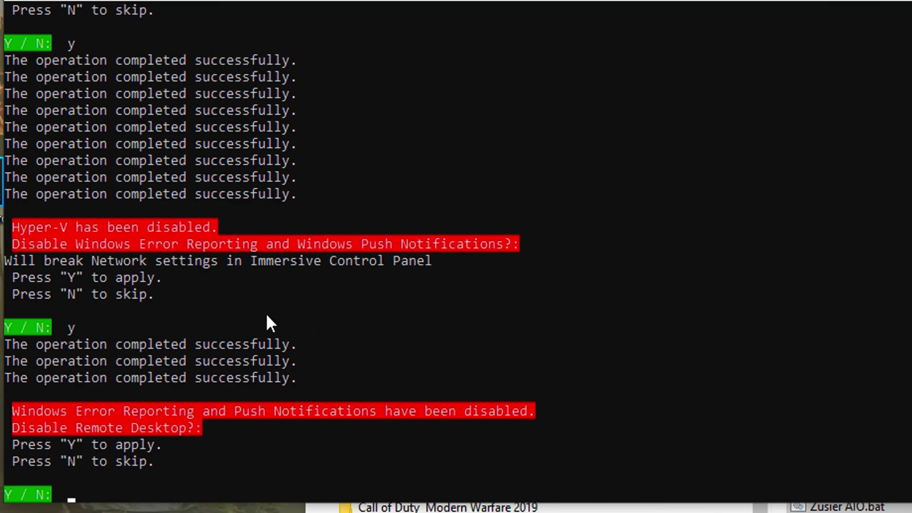
type("y")
key("Return")
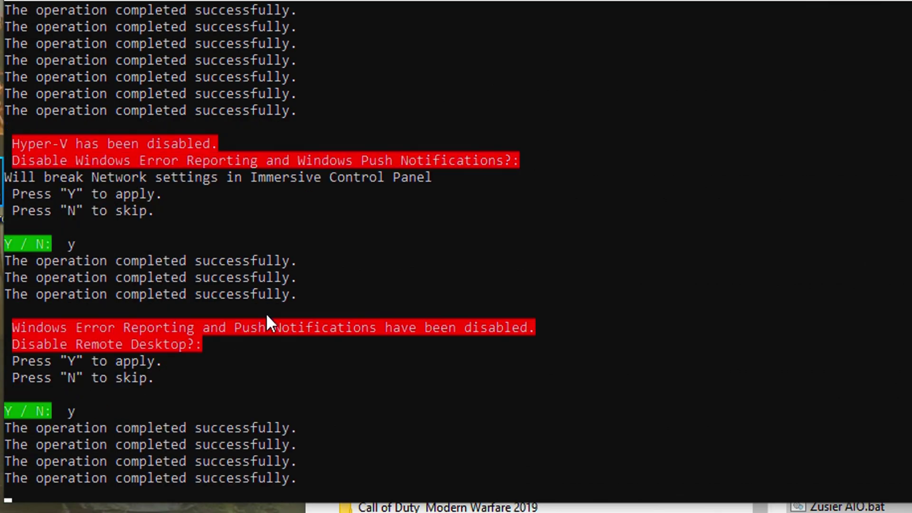
Keep printing and Smart Card support, and disable the Program Compatibility Assistant
type("n")
key("Return")
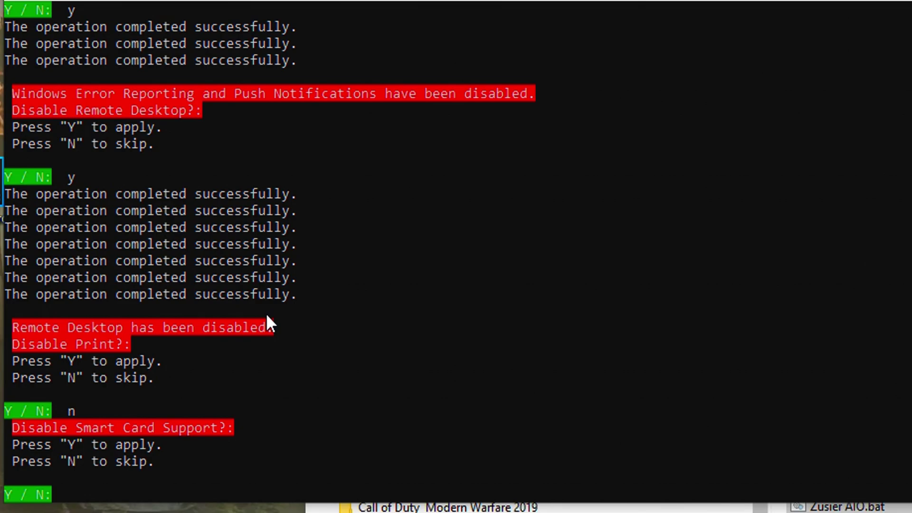
type("n")
key("Return")
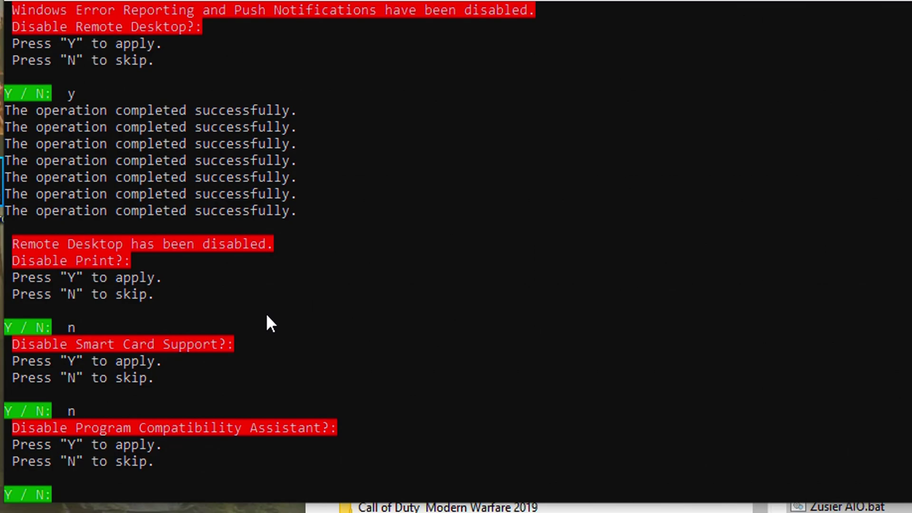
type("y")
key("Return")
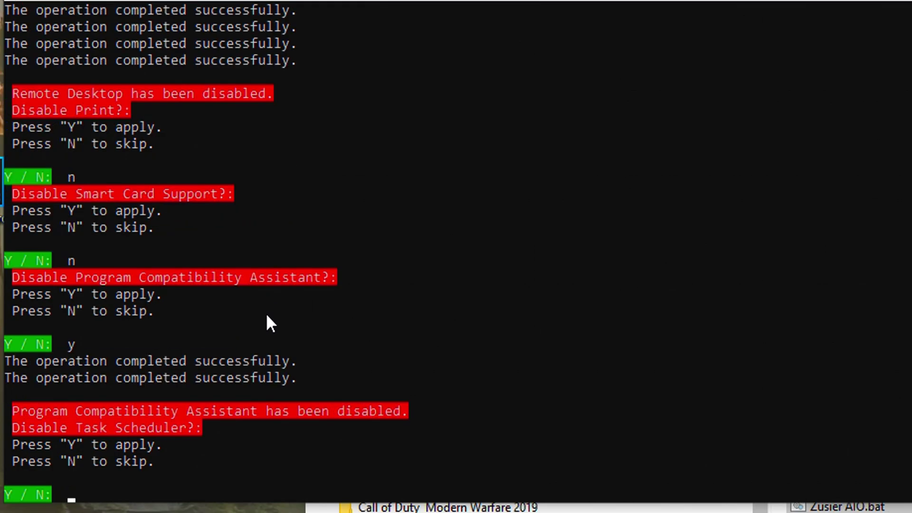
Keep Task Scheduler and OneDrive, disable FSO globally and start package debloating
type("n")
key("Return")
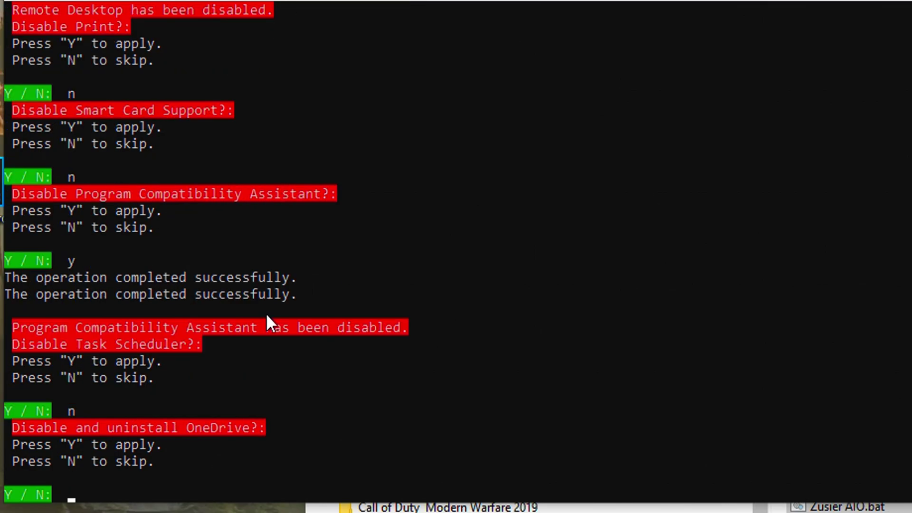
type("n")
key("Return")
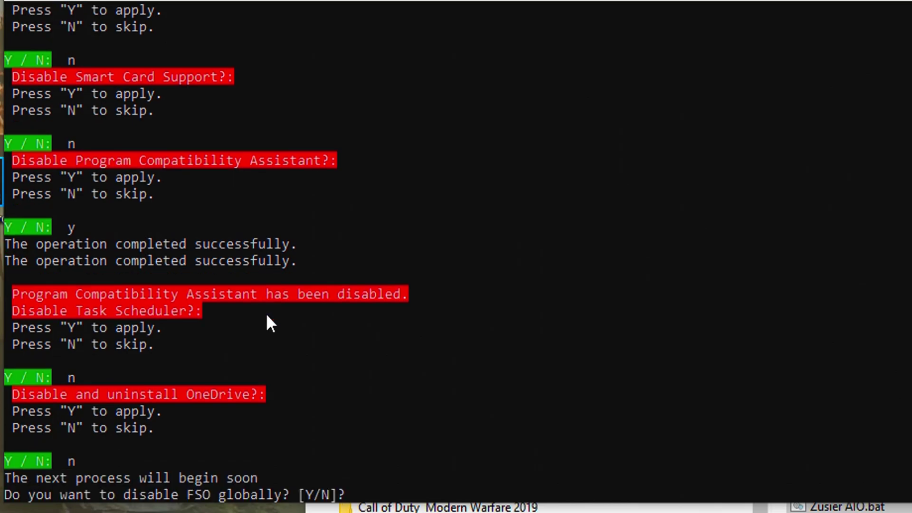
type("y")
key("Return")
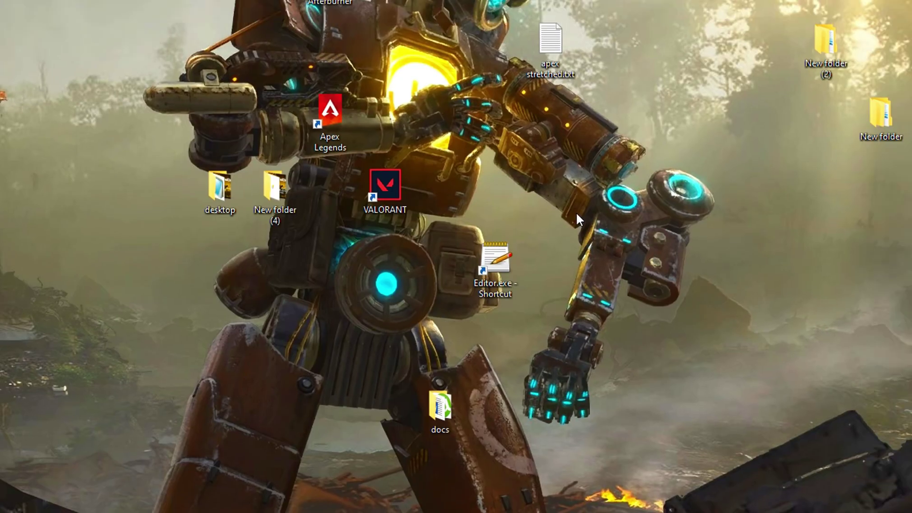
right_click(561, 210)
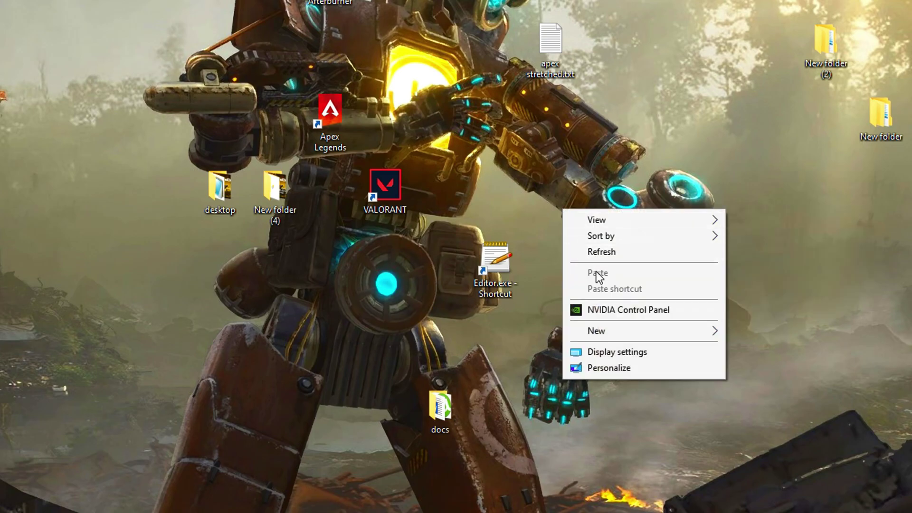
left_click(610, 307)
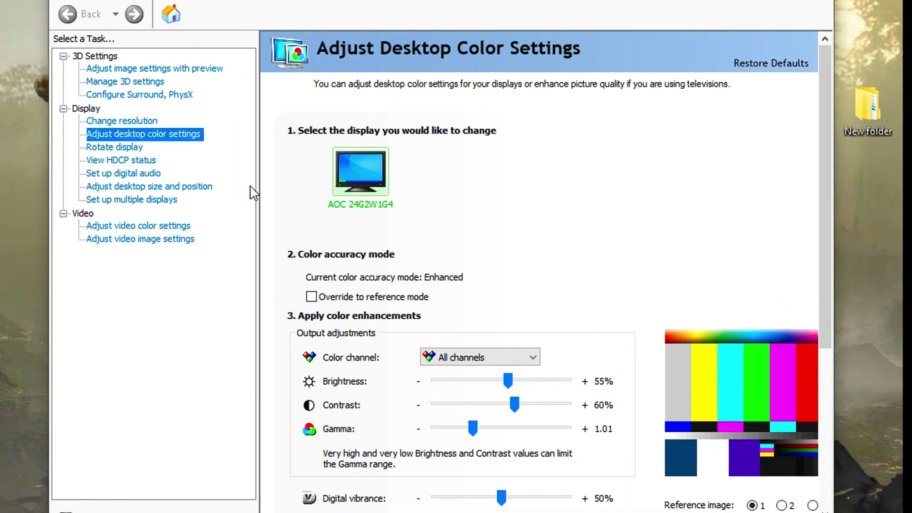
scroll(382, 290, "down", 3)
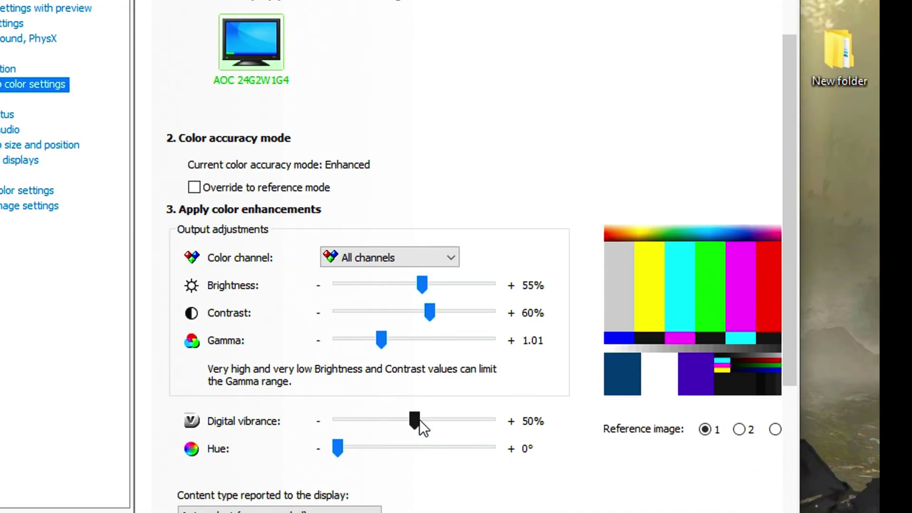
left_click_drag(419, 420, 472, 422)
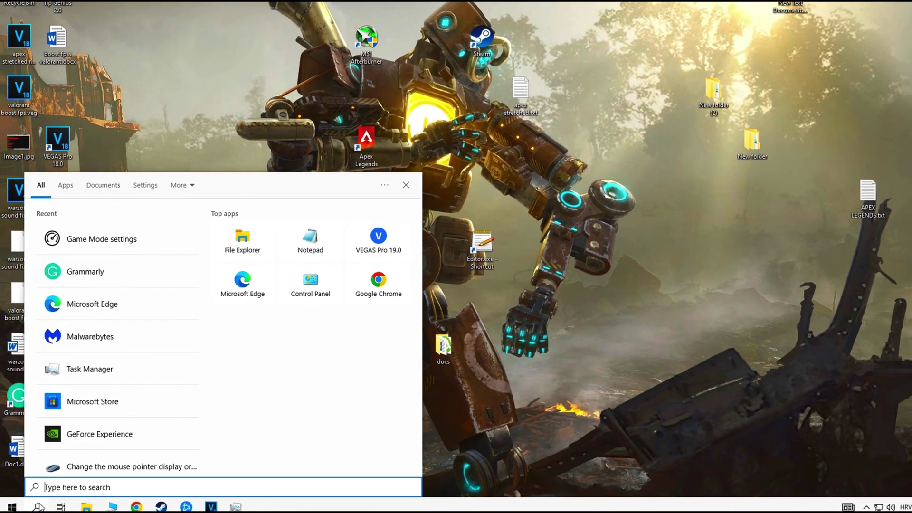
Search 'game' and open the Game Mode settings page, where Game Mode is Off
type("ga")
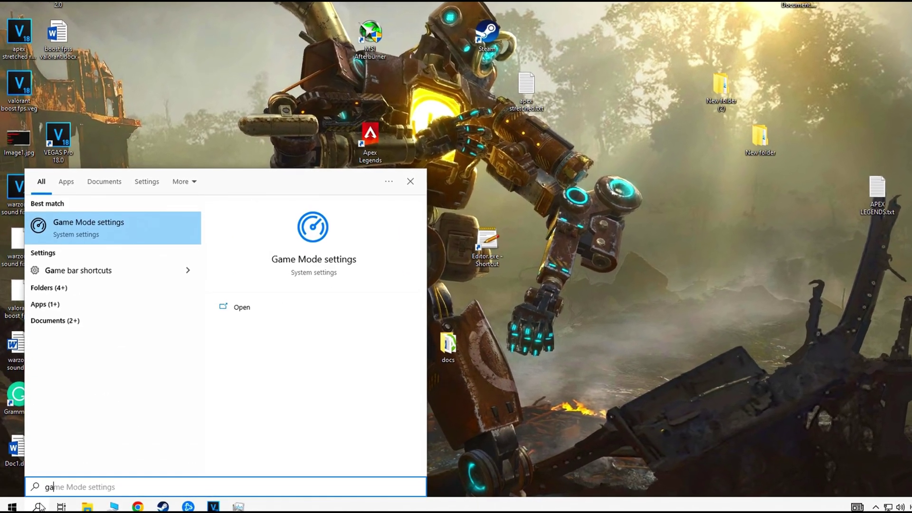
type("me")
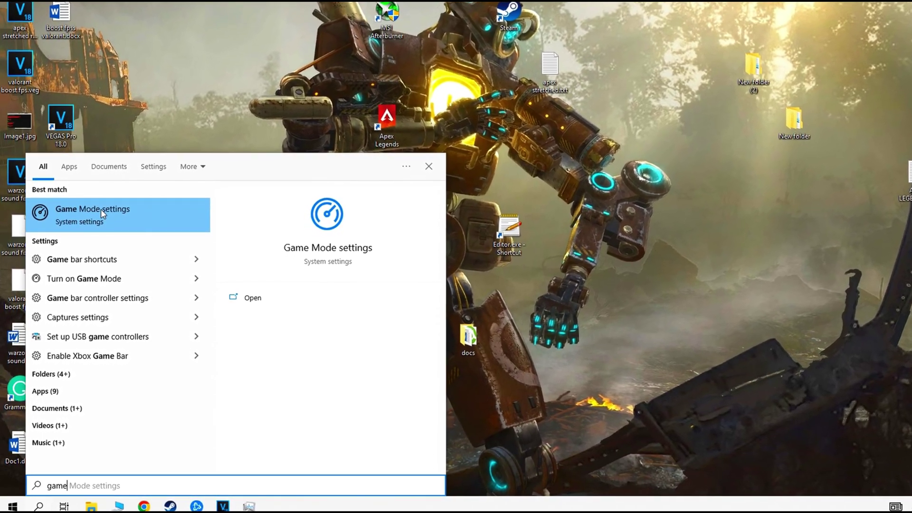
left_click(101, 210)
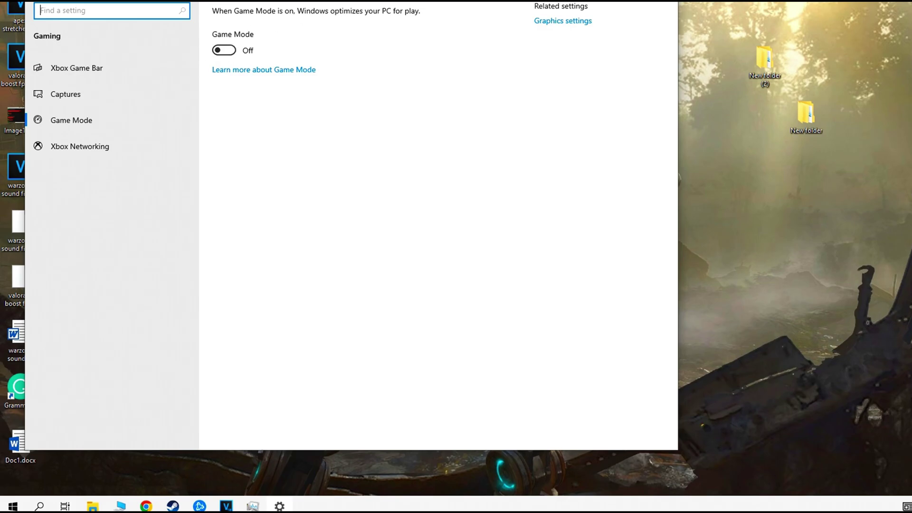
left_click(44, 502)
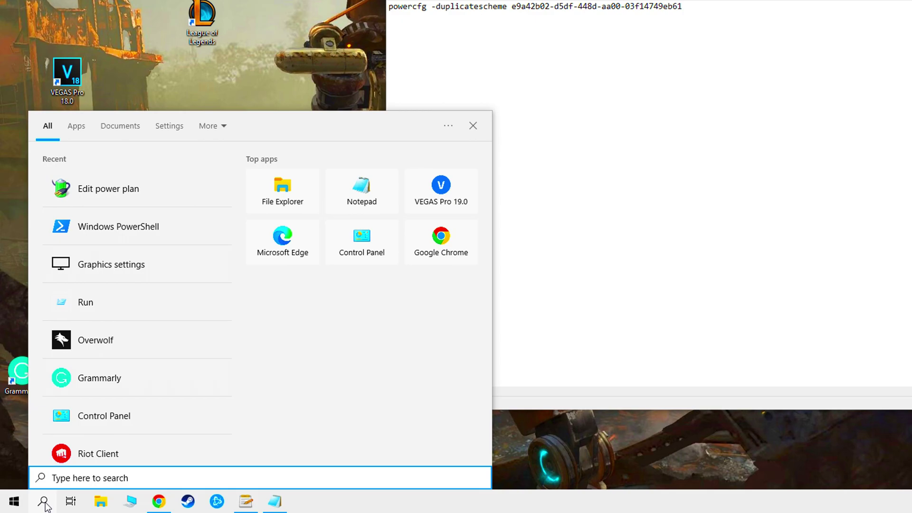
Launch Windows PowerShell as administrator
type("power")
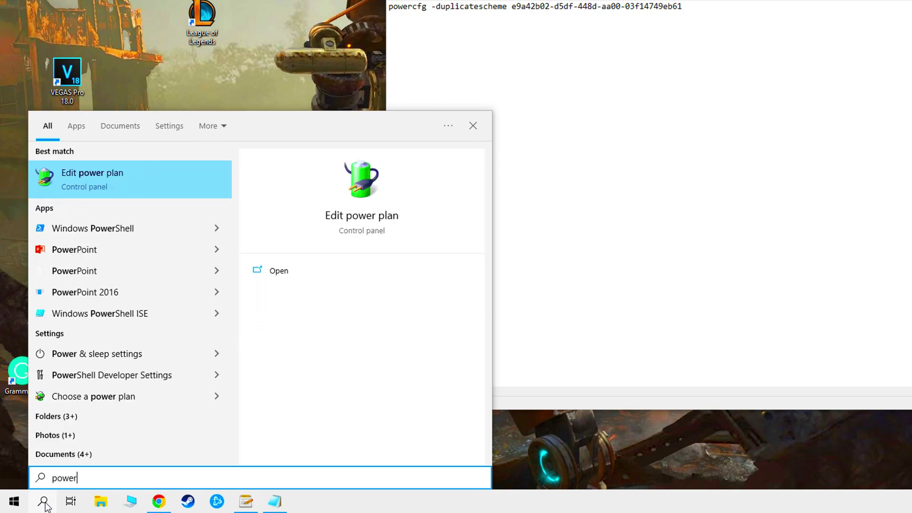
type("shell")
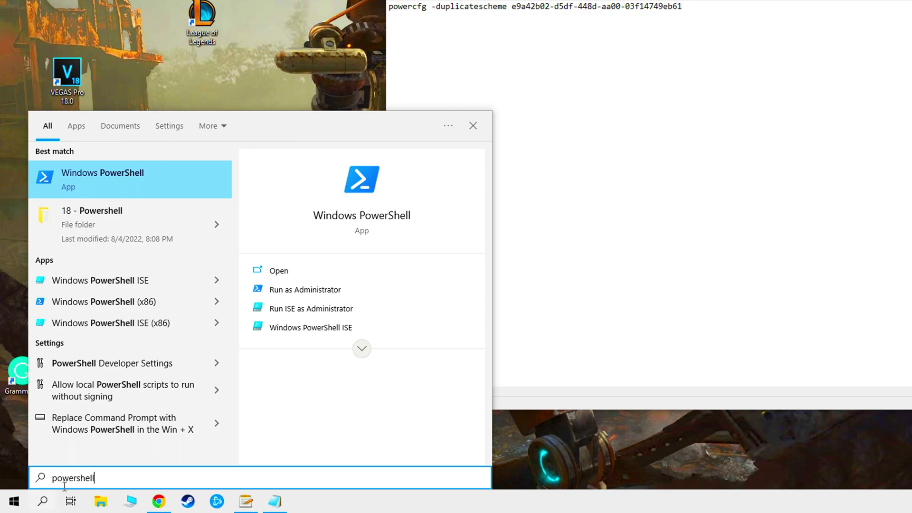
right_click(160, 175)
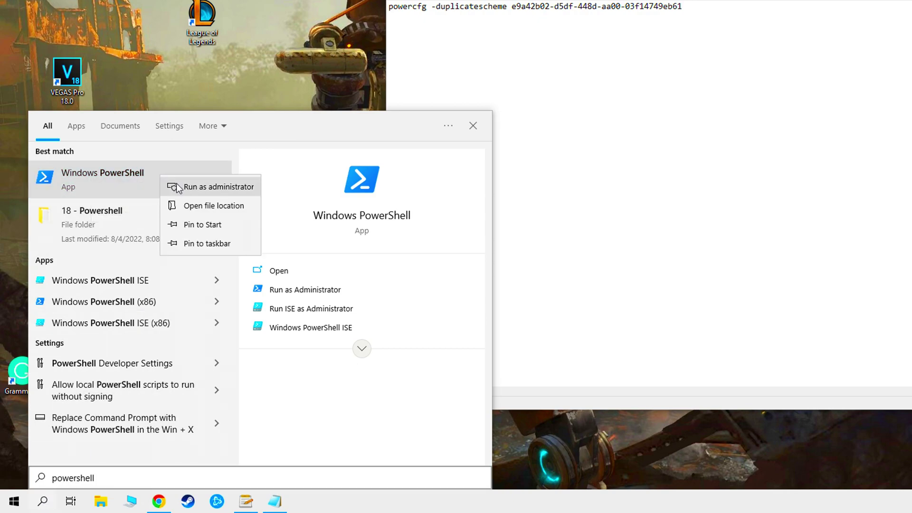
left_click(177, 188)
left_click(489, 258)
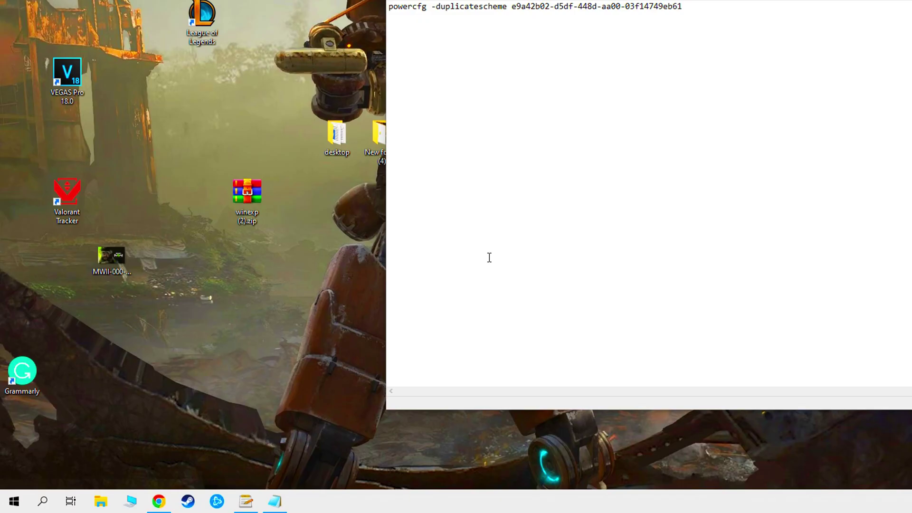
Paste and run the powercfg -duplicatescheme command, then close PowerShell
type("powercfg -duplicatescheme e9a42b02-d5df-448d-aa00-03f14749eb61")
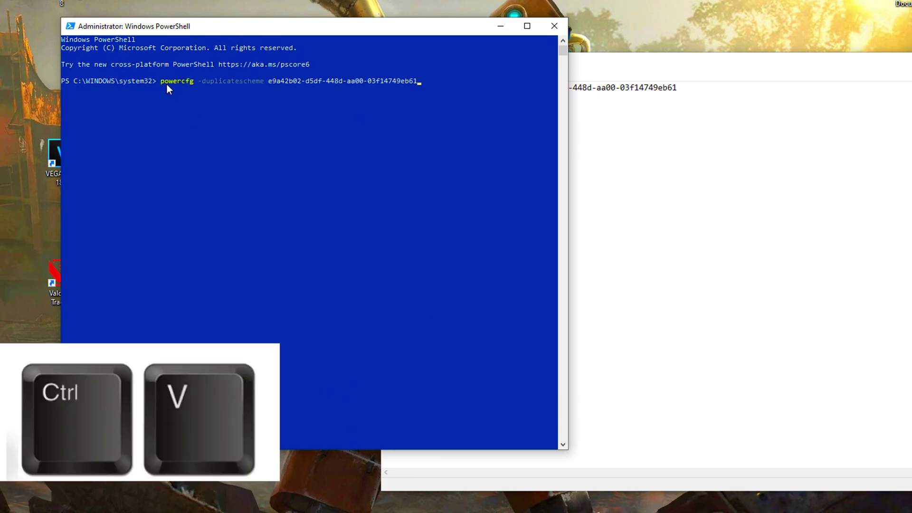
left_click(529, 75)
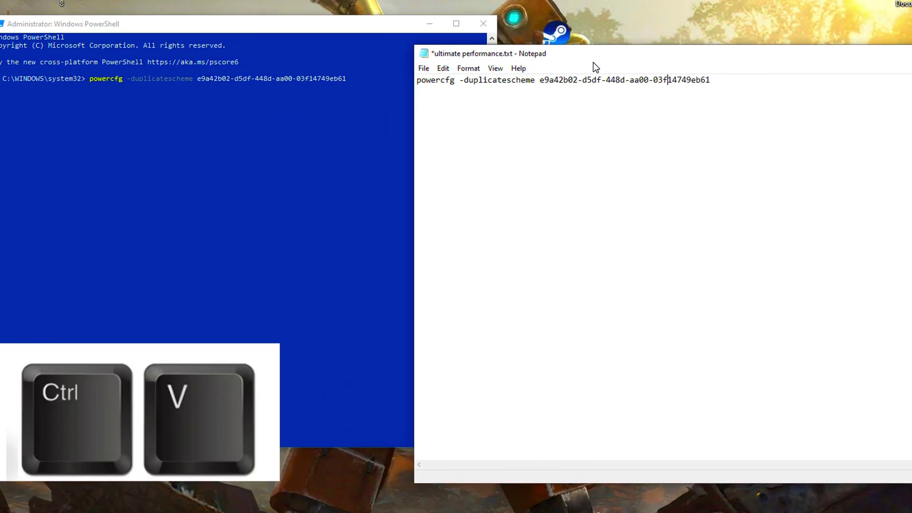
left_click(356, 82)
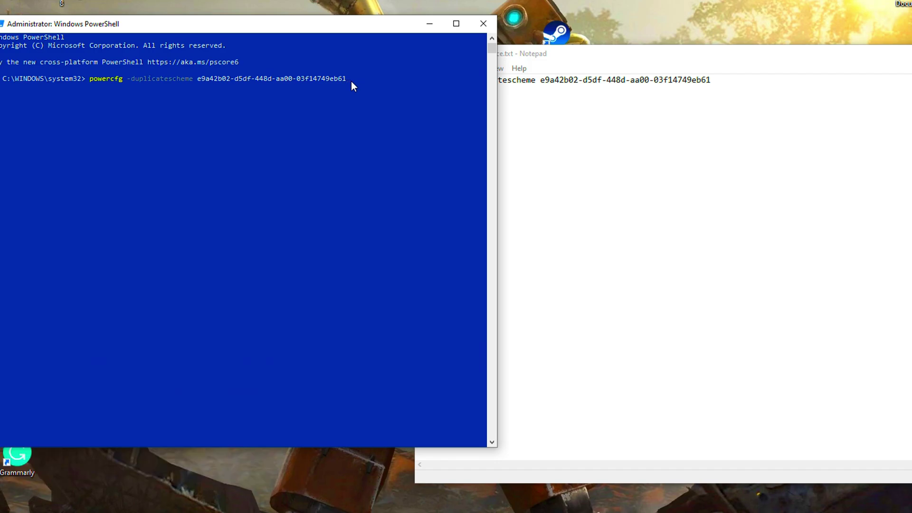
key("Return")
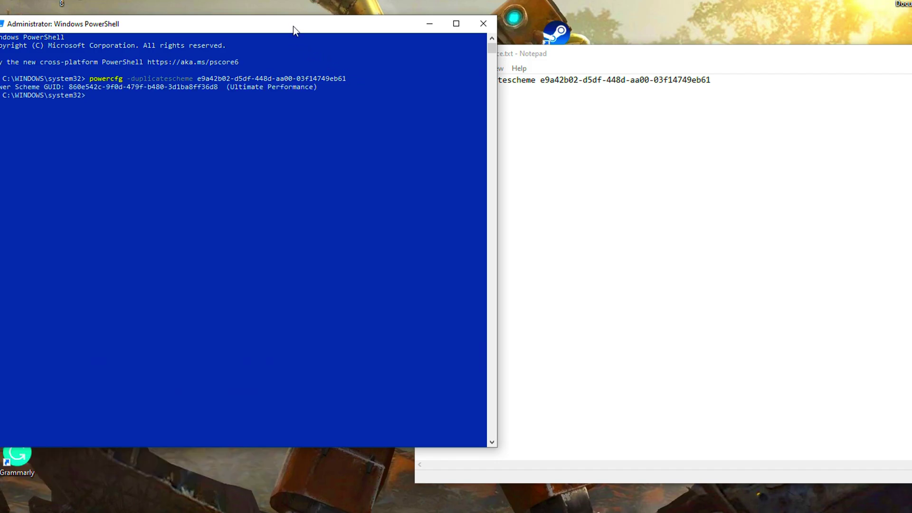
left_click_drag(291, 24, 397, 21)
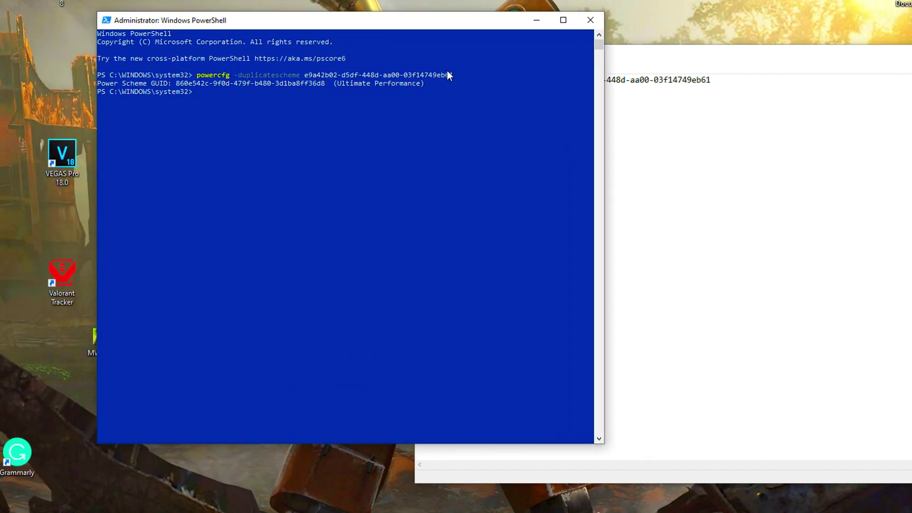
left_click(590, 22)
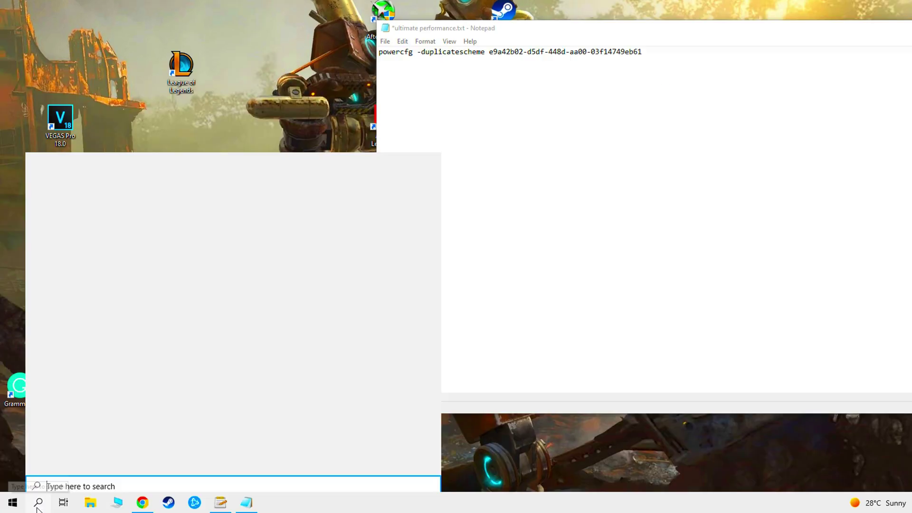
Open 'edit power plan' and select the newest Ultimate Performance plan in Power Options
left_click(38, 502)
type("edit po")
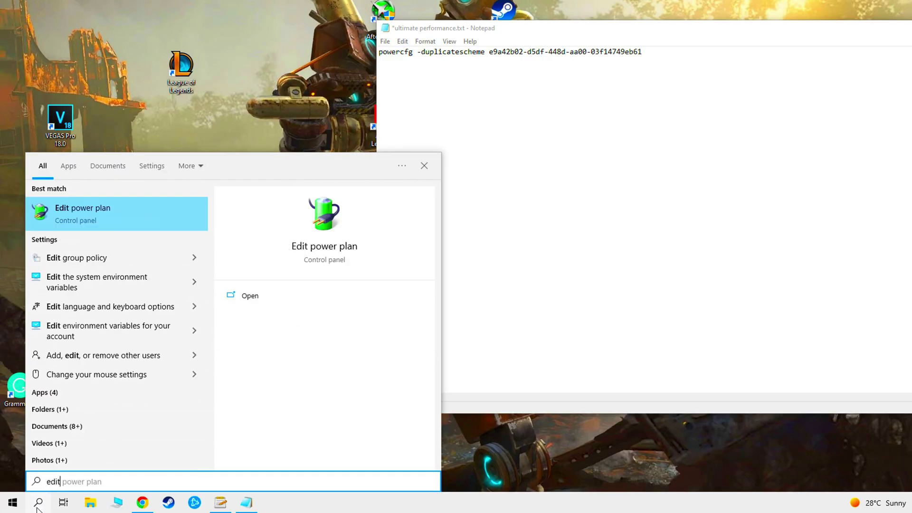
left_click(104, 223)
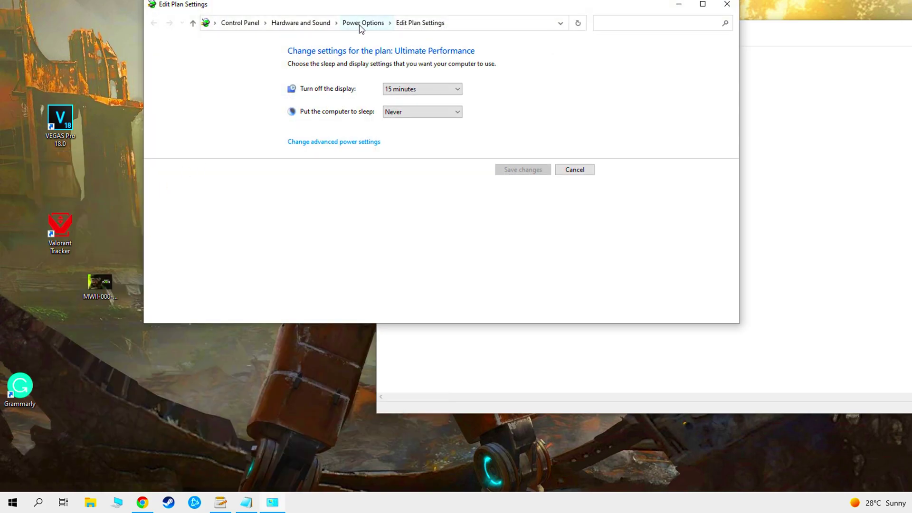
left_click(362, 23)
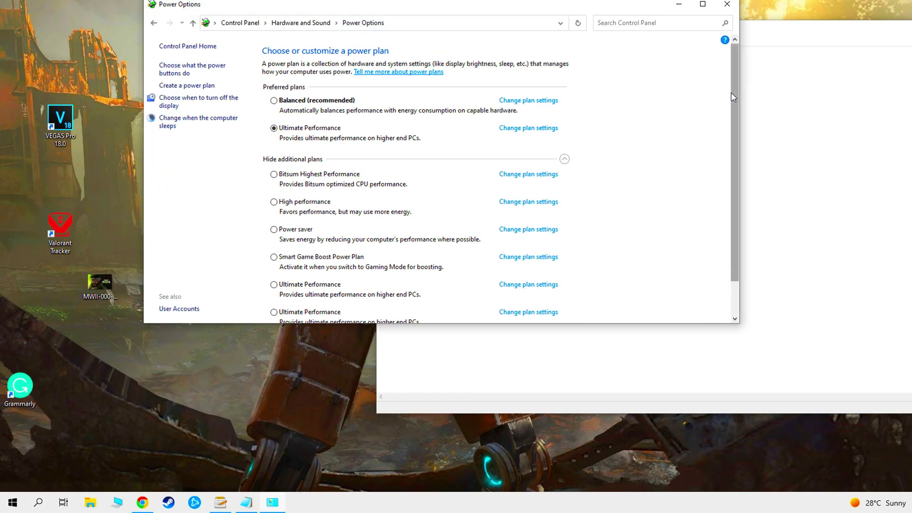
left_click_drag(731, 92, 732, 155)
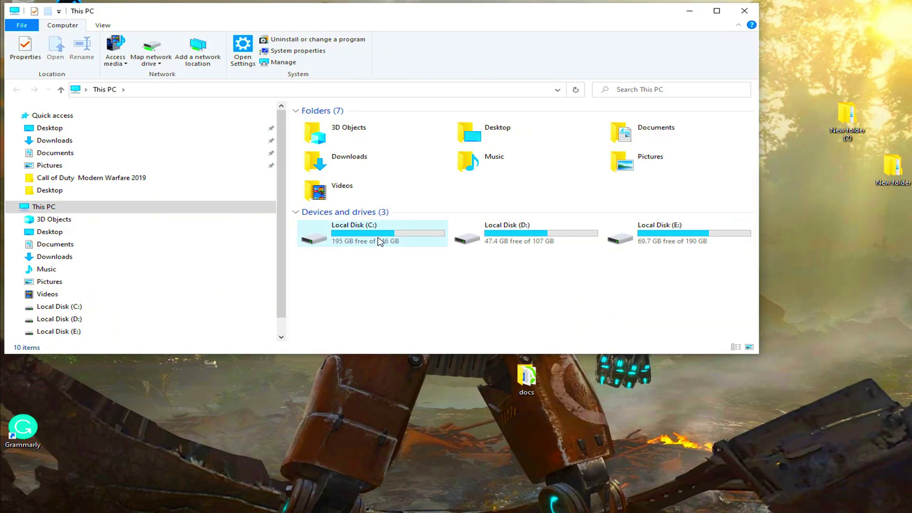
Browse to C:\Riot Games\League of Legends\Game and copy its path from the address bar
double_click(380, 242)
double_click(346, 320)
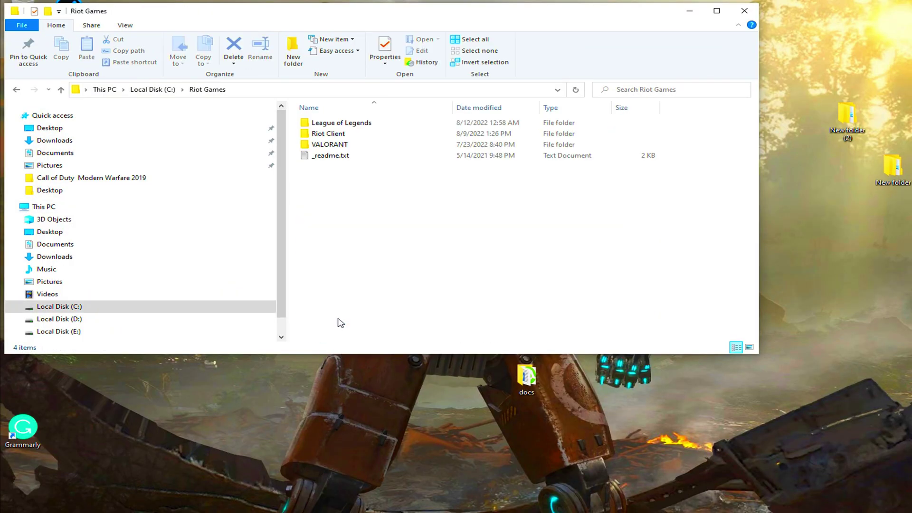
double_click(332, 126)
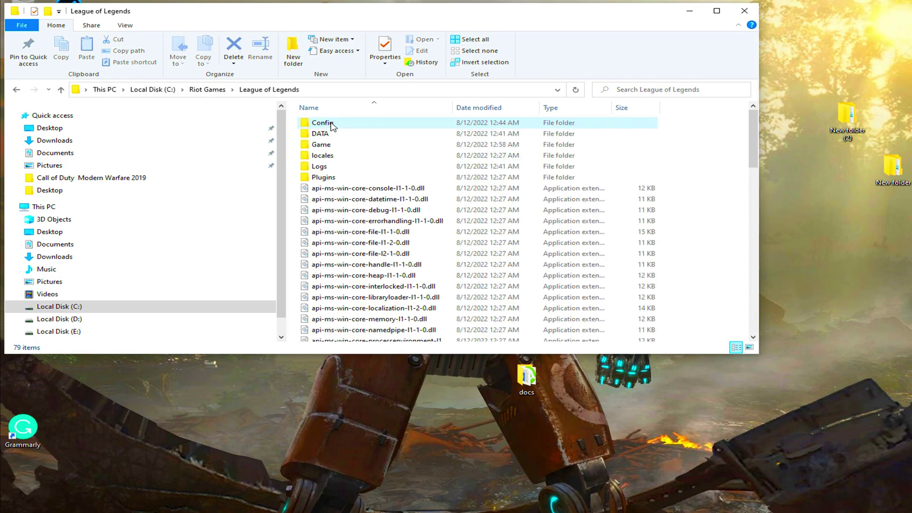
double_click(321, 144)
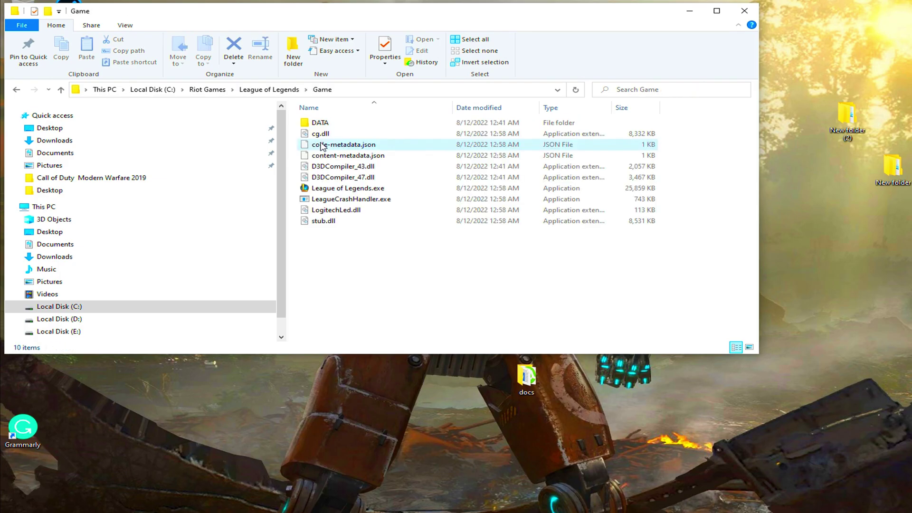
left_click(358, 91)
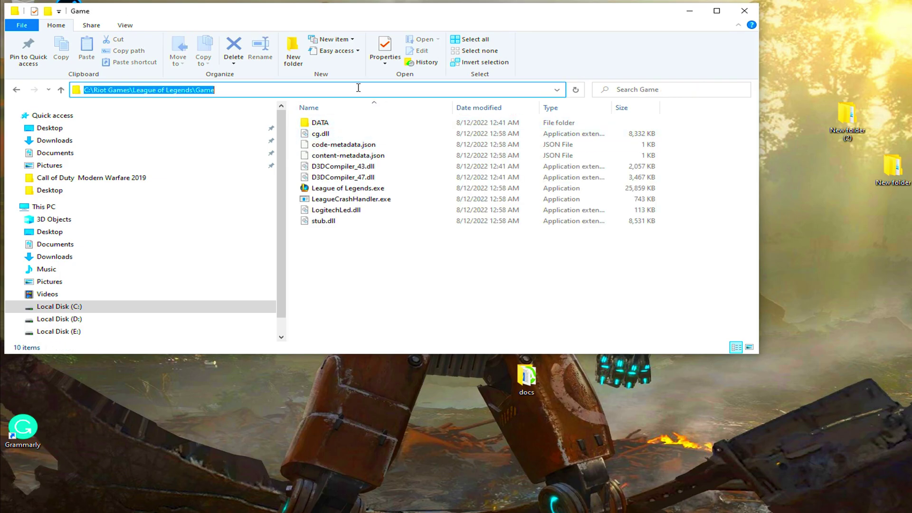
right_click(192, 91)
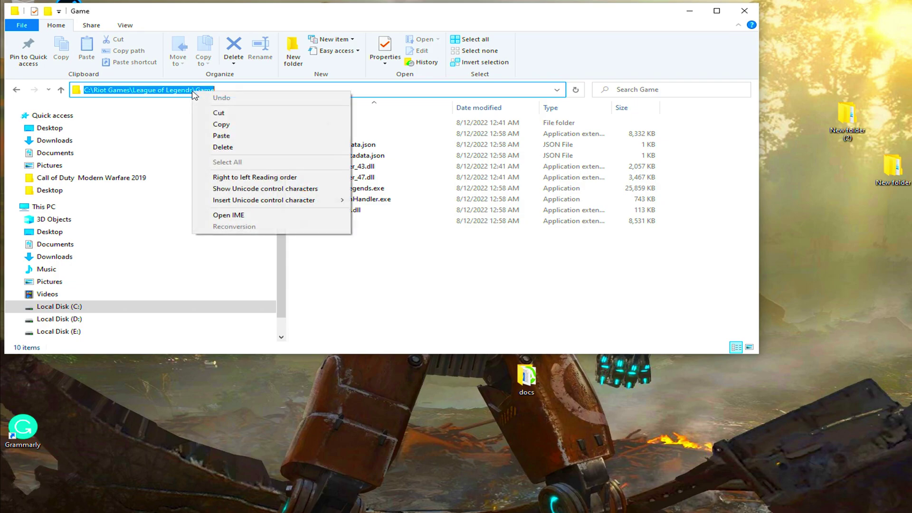
left_click(221, 125)
Close File Explorer and open Graphics settings by searching 'graph'
left_click(744, 10)
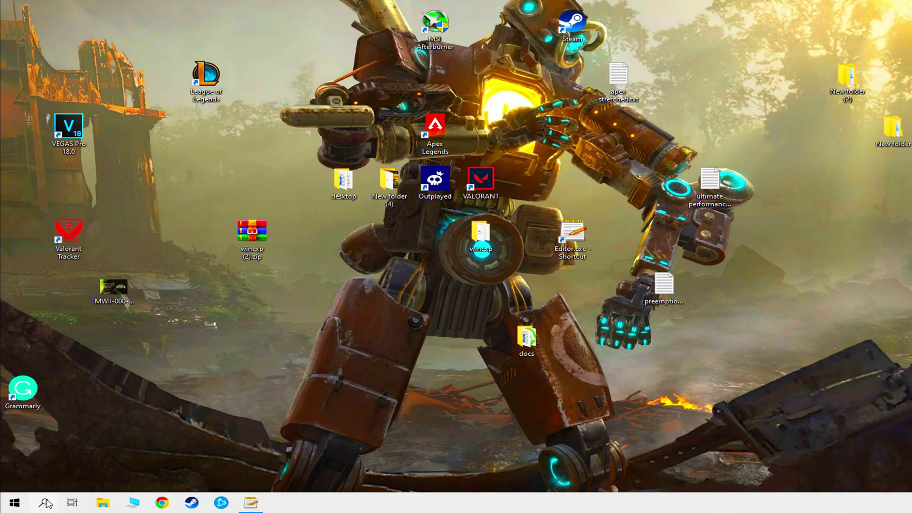
left_click(46, 502)
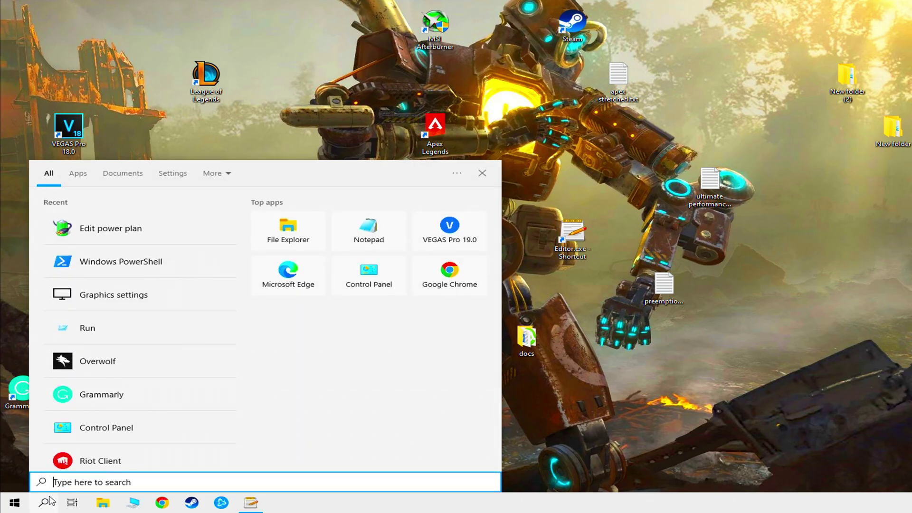
type("graph")
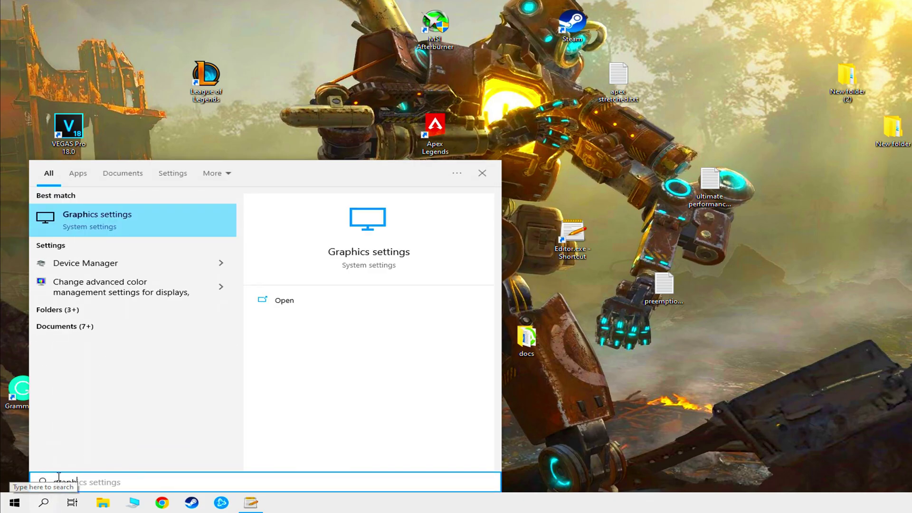
left_click(129, 214)
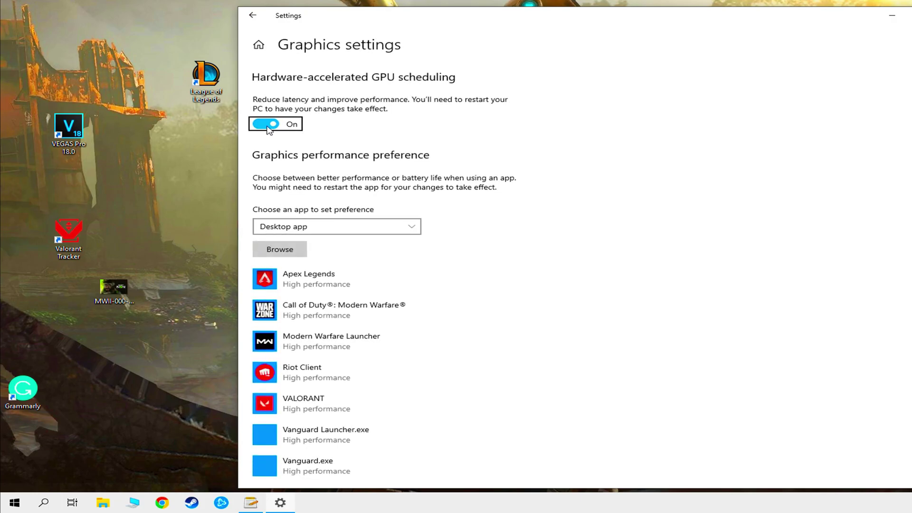
Add League of Legends.exe from the pasted Game folder path to the app list
left_click(281, 250)
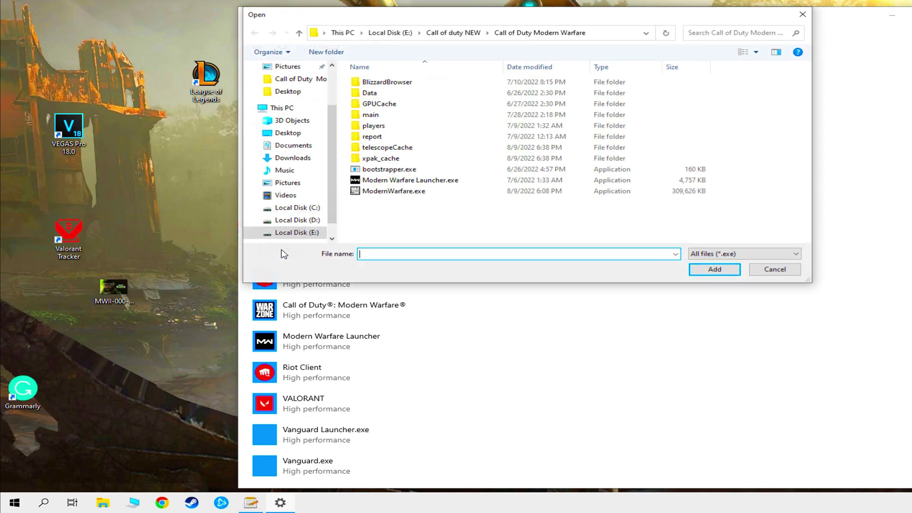
left_click(601, 33)
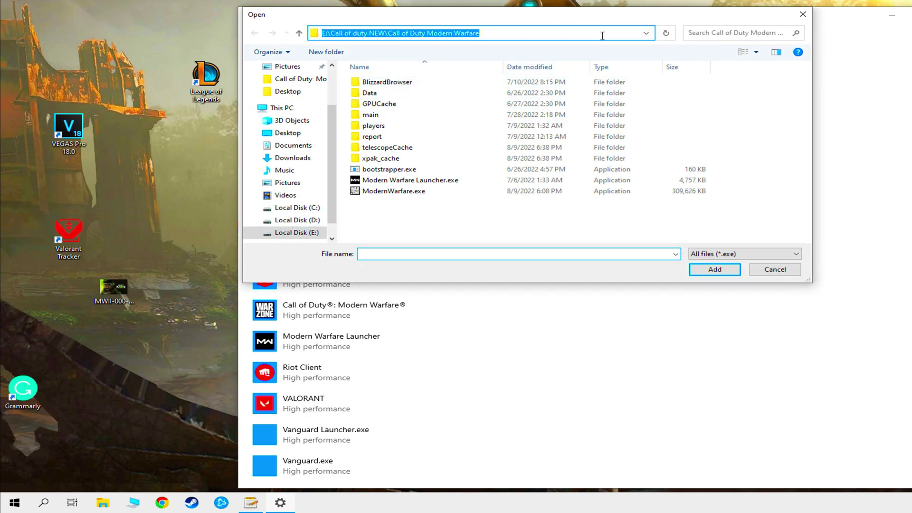
right_click(510, 35)
left_click(539, 76)
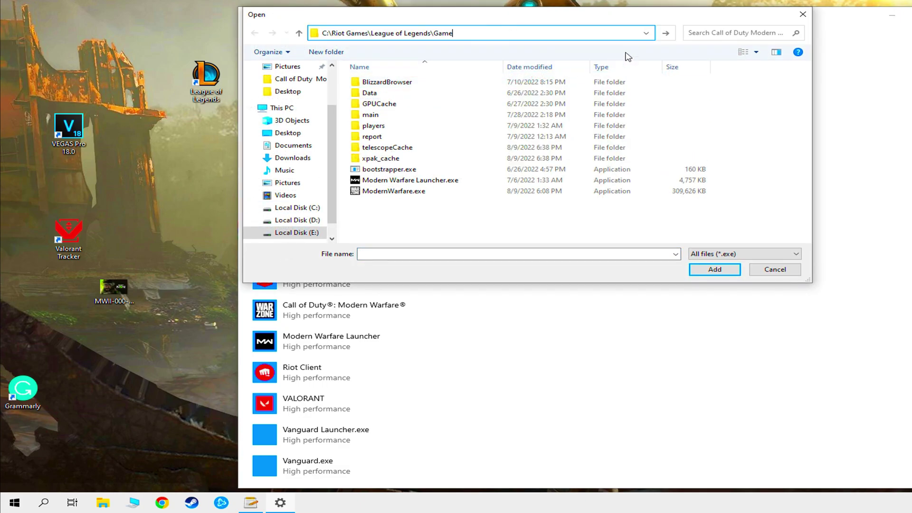
left_click(666, 37)
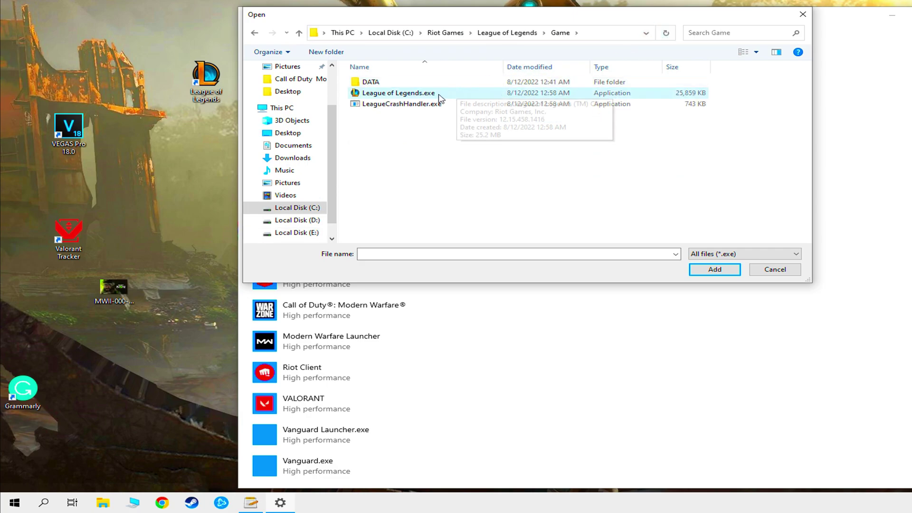
left_click(416, 97)
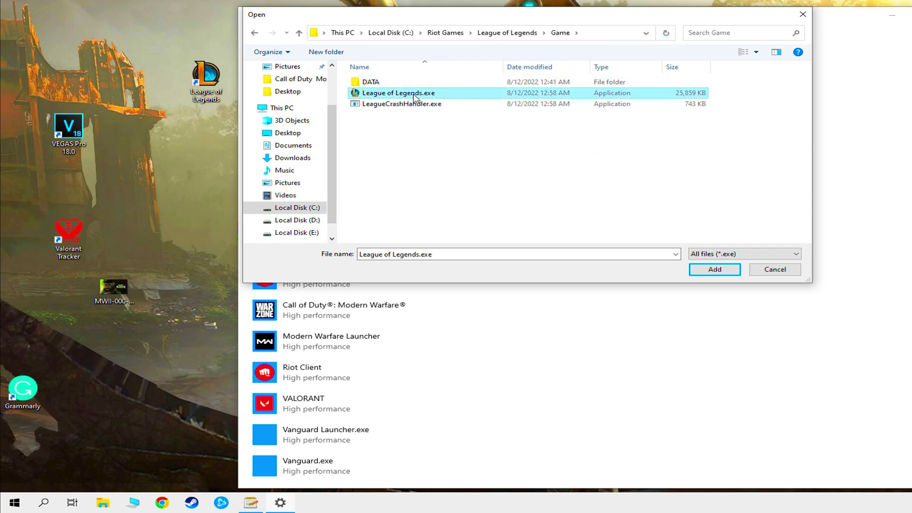
left_click(708, 273)
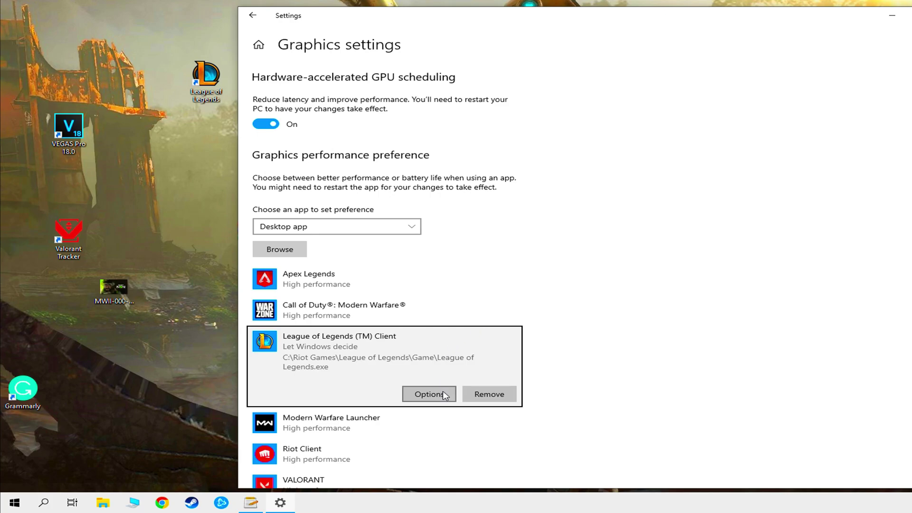
Set League of Legends' graphics preference to High performance and save
left_click(442, 394)
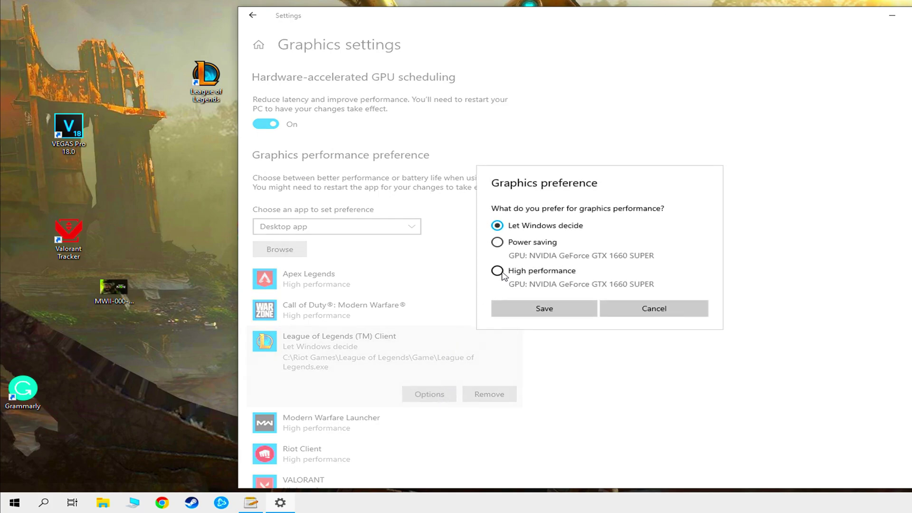
left_click(497, 271)
left_click(537, 311)
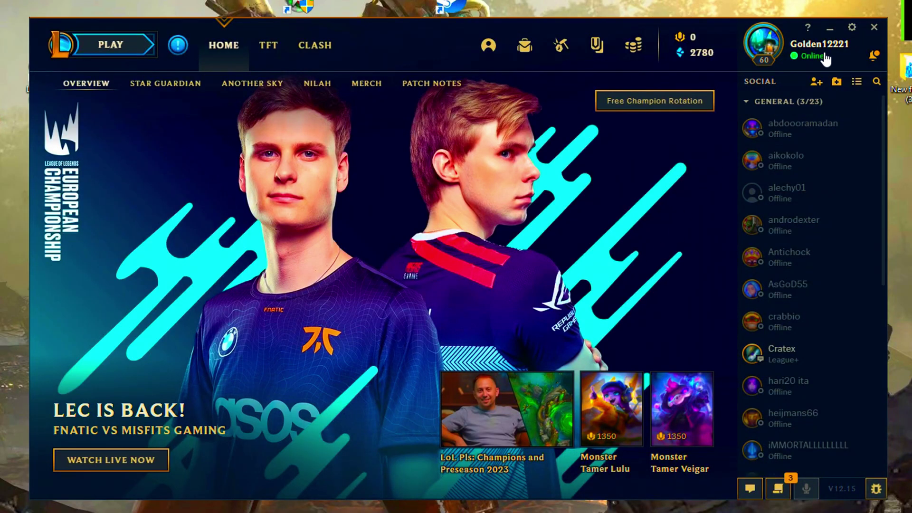
Enable Low Spec Mode and set Close client during game to Always in client settings
left_click(851, 28)
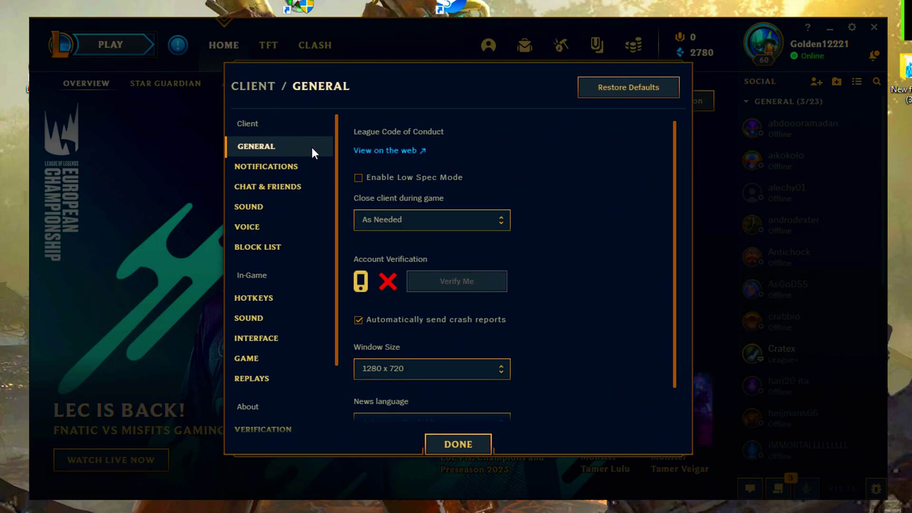
mouse_move(360, 184)
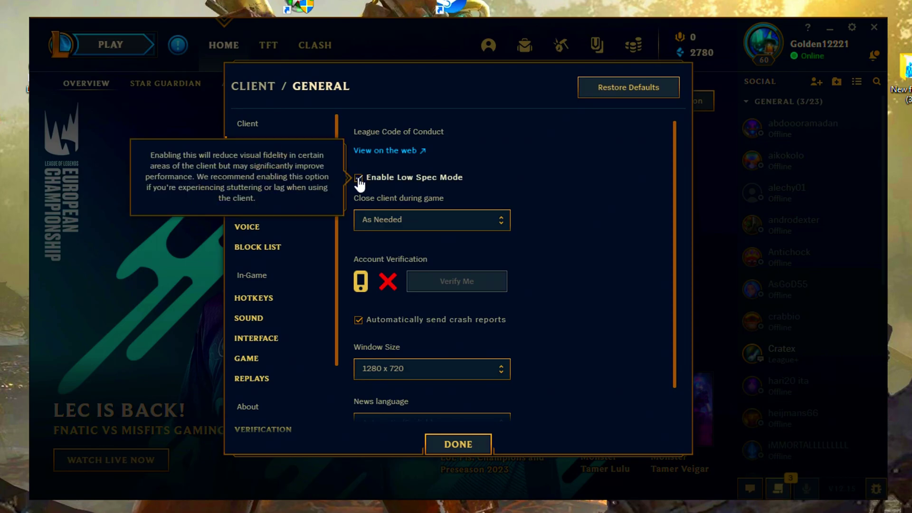
left_click(450, 221)
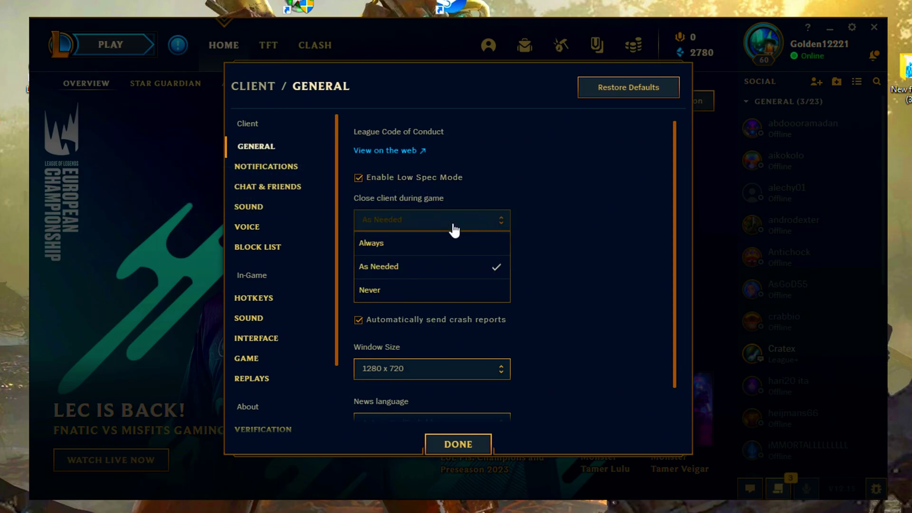
left_click(428, 245)
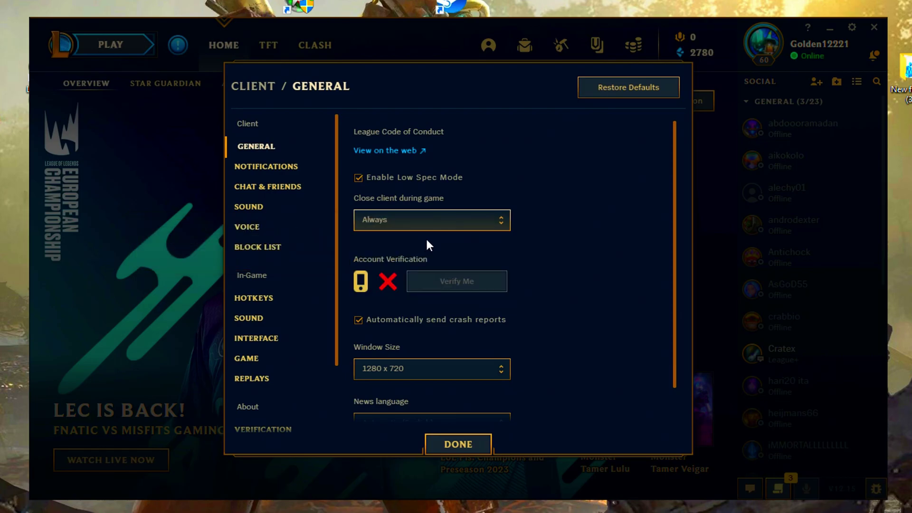
scroll(670, 223, "down", 2)
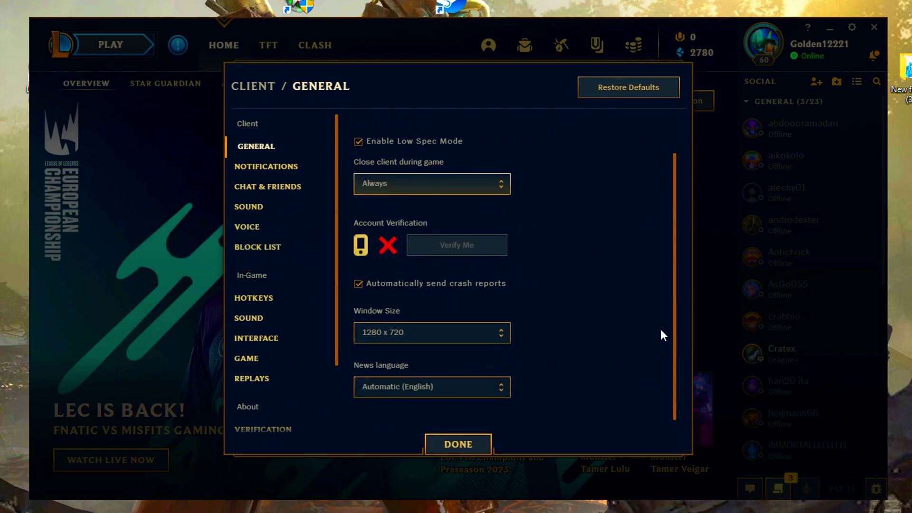
left_click(475, 444)
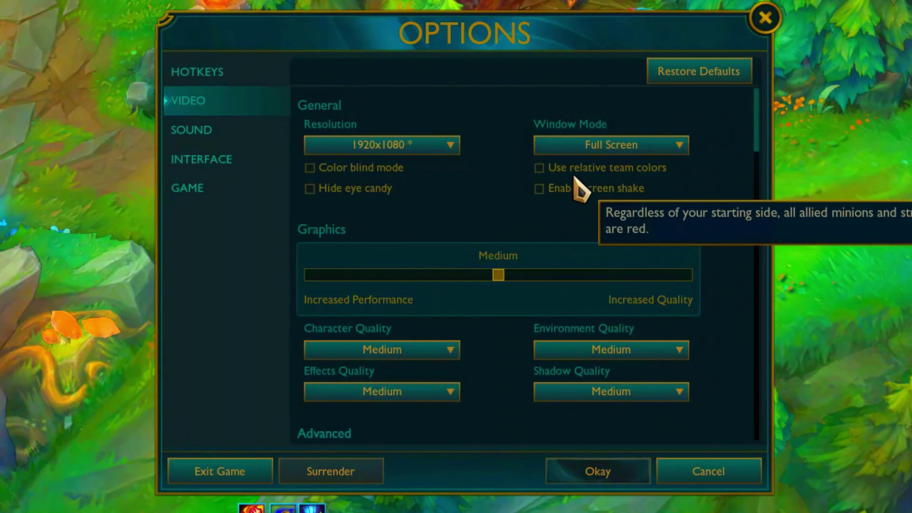
Keep 1920x1080 Full Screen and turn on Color blind mode and relative team colors
left_click(430, 146)
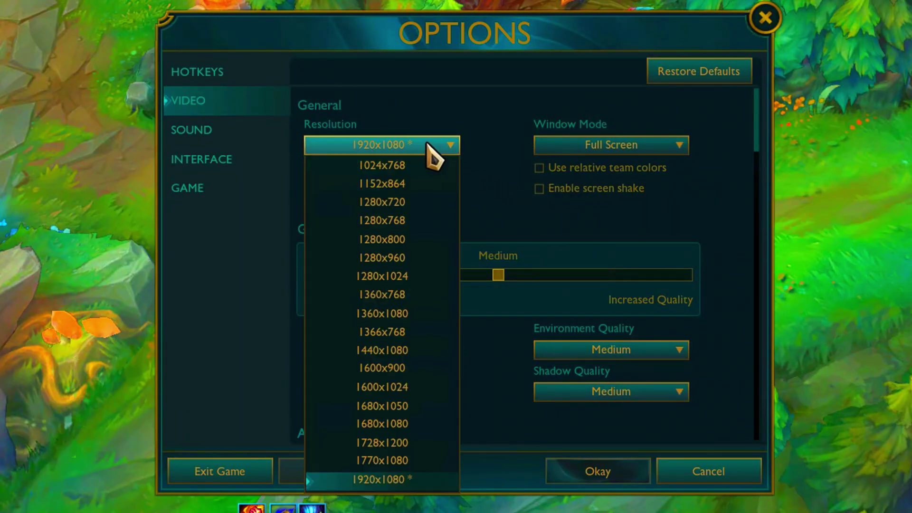
left_click(388, 479)
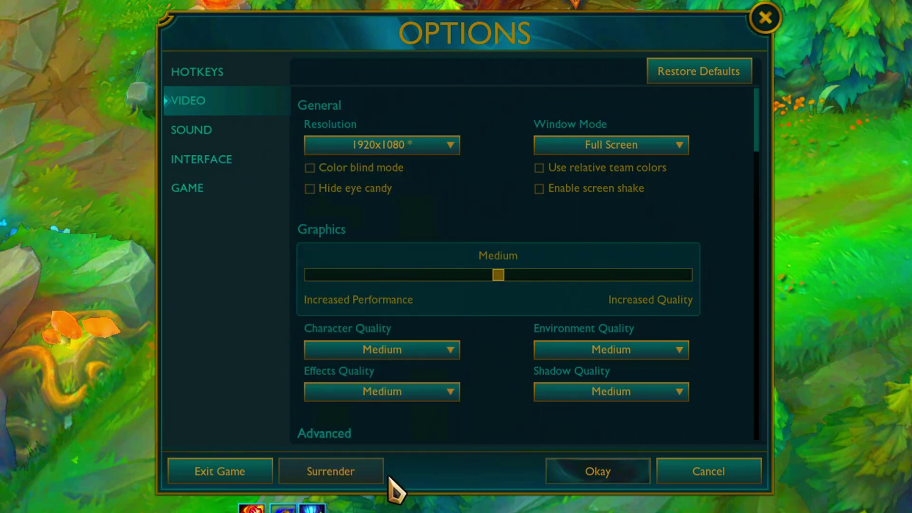
left_click(550, 146)
left_click(597, 163)
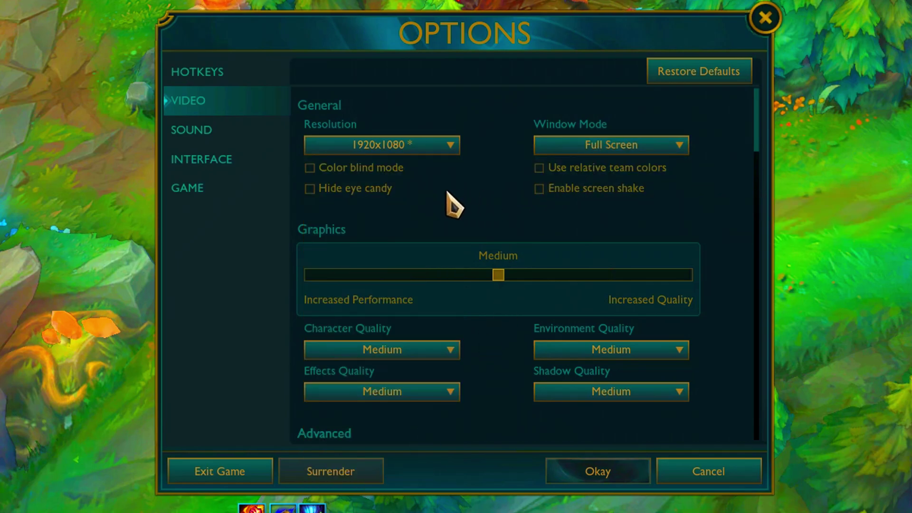
left_click(315, 171)
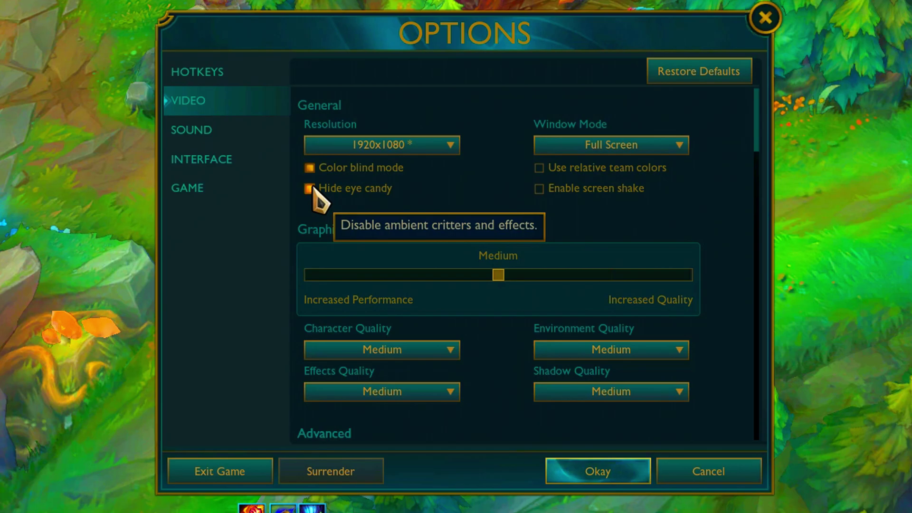
left_click(539, 170)
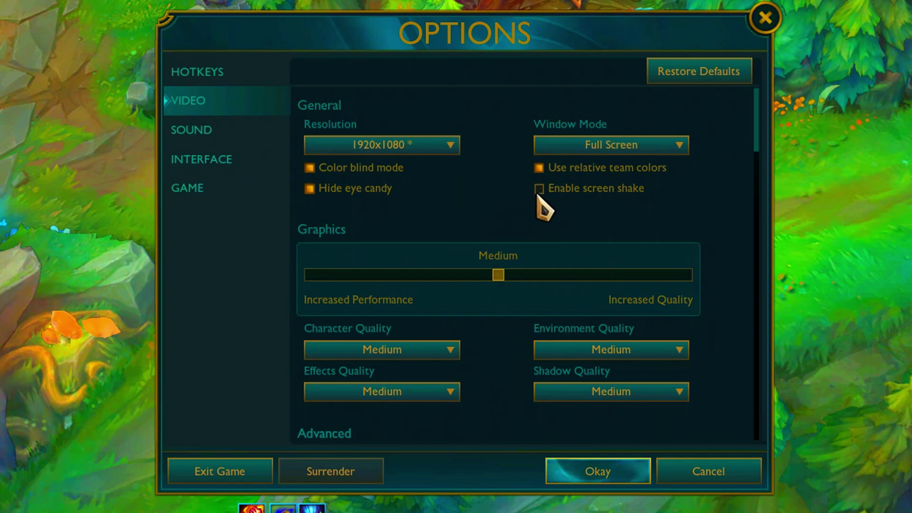
Drop graphics to Very Low, Environment Quality to Low, and set Color Level to 88
left_click_drag(497, 275, 291, 275)
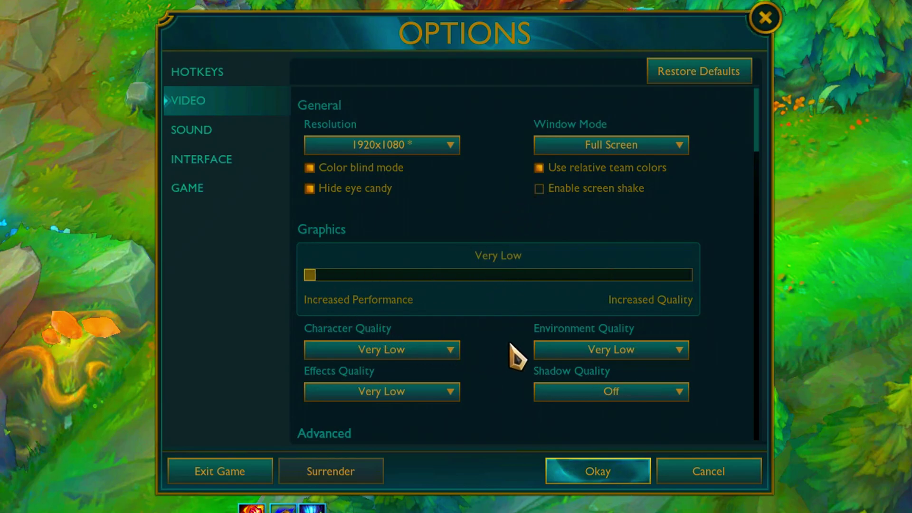
left_click(577, 351)
left_click(598, 386)
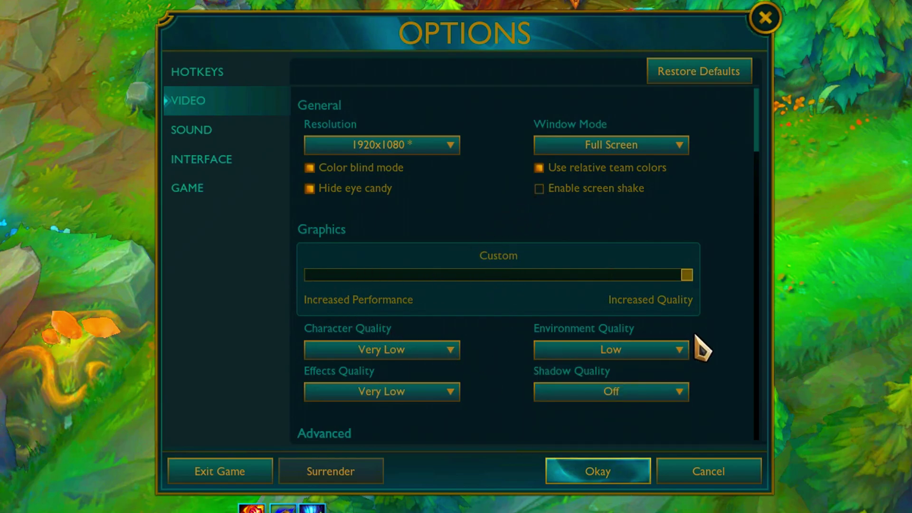
scroll(717, 347, "down", 6)
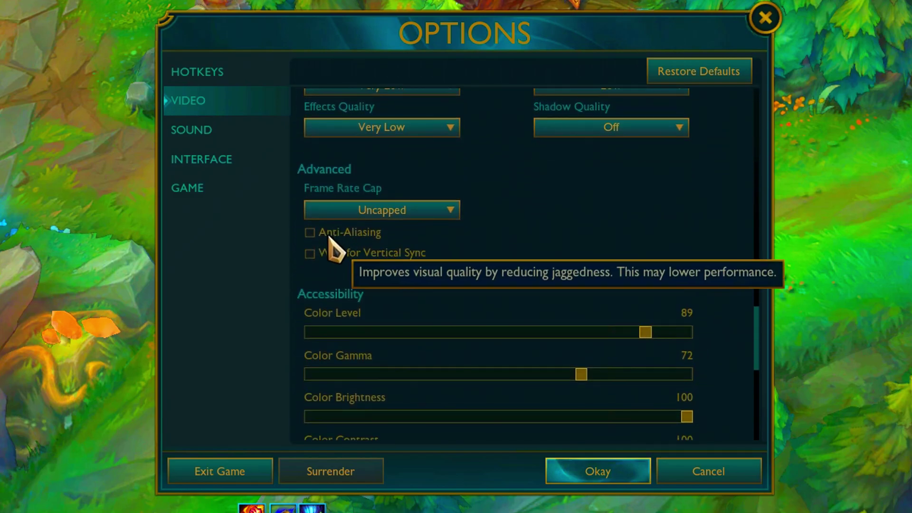
scroll(568, 277, "down", 2)
left_click(619, 247)
left_click_drag(616, 246, 643, 248)
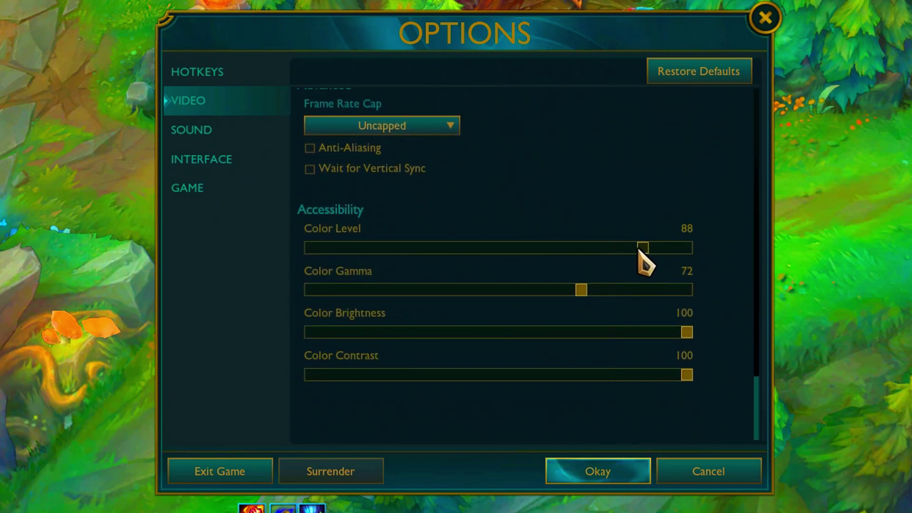
left_click(256, 167)
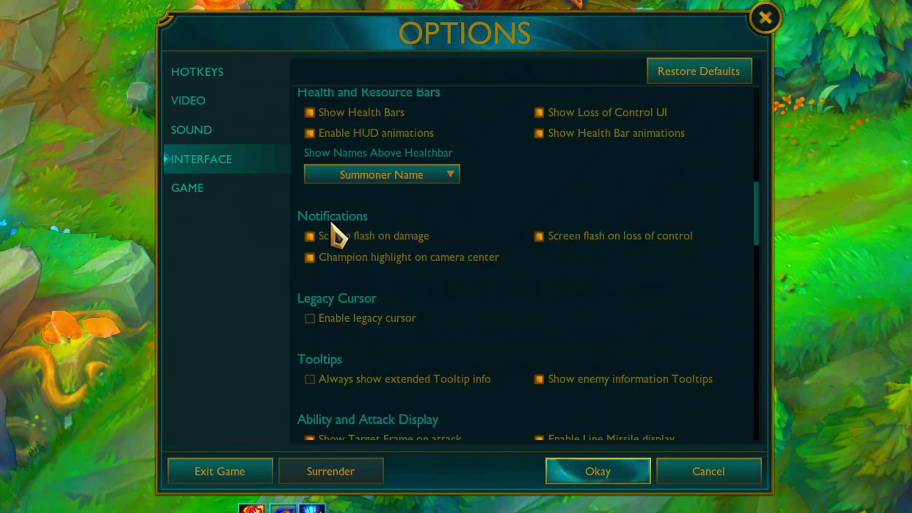
scroll(566, 252, "down", 10)
scroll(572, 259, "down", 5)
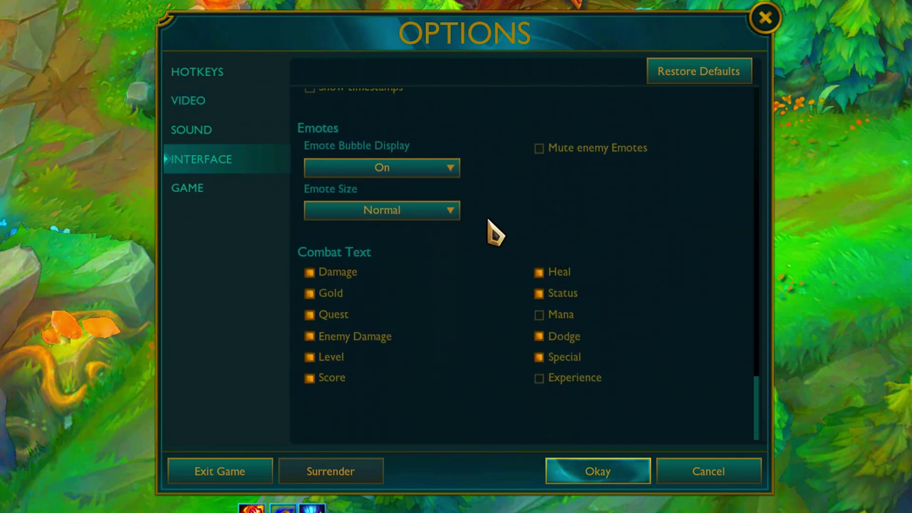
left_click(228, 105)
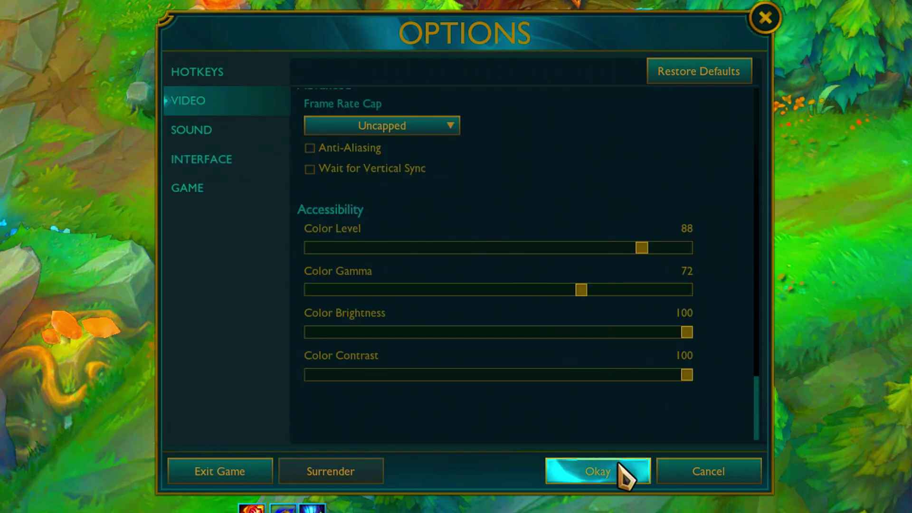